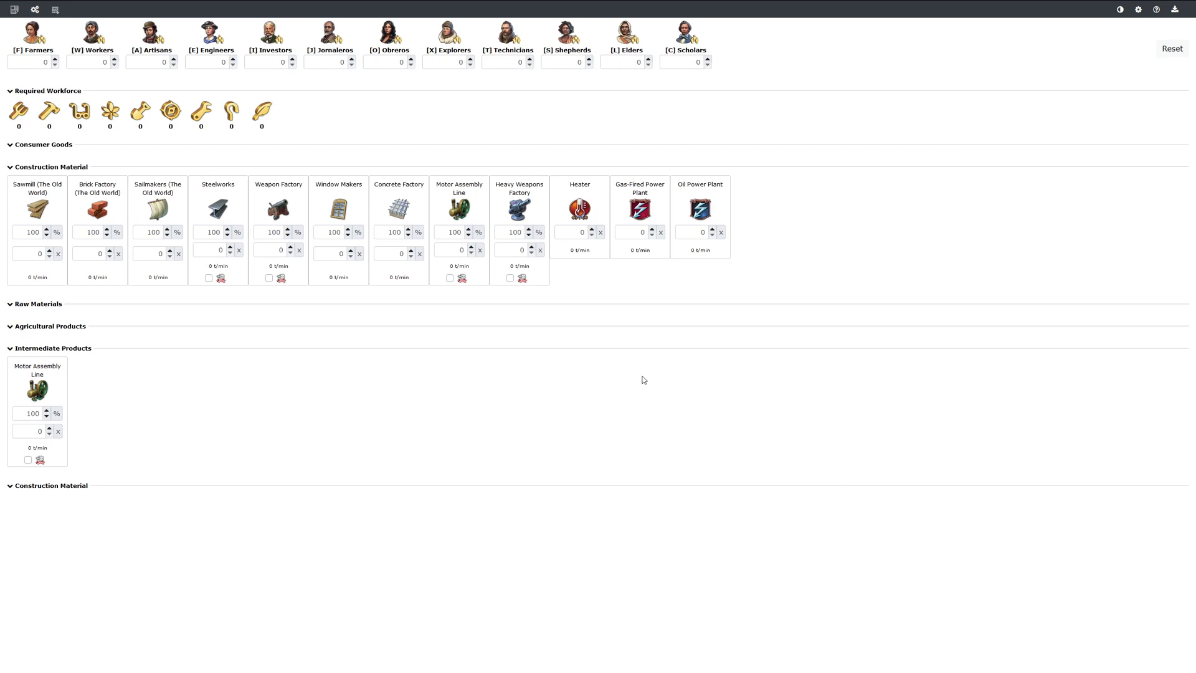
Return to the light theme and turn on building counts with decimals in Settings
left_click(1120, 10)
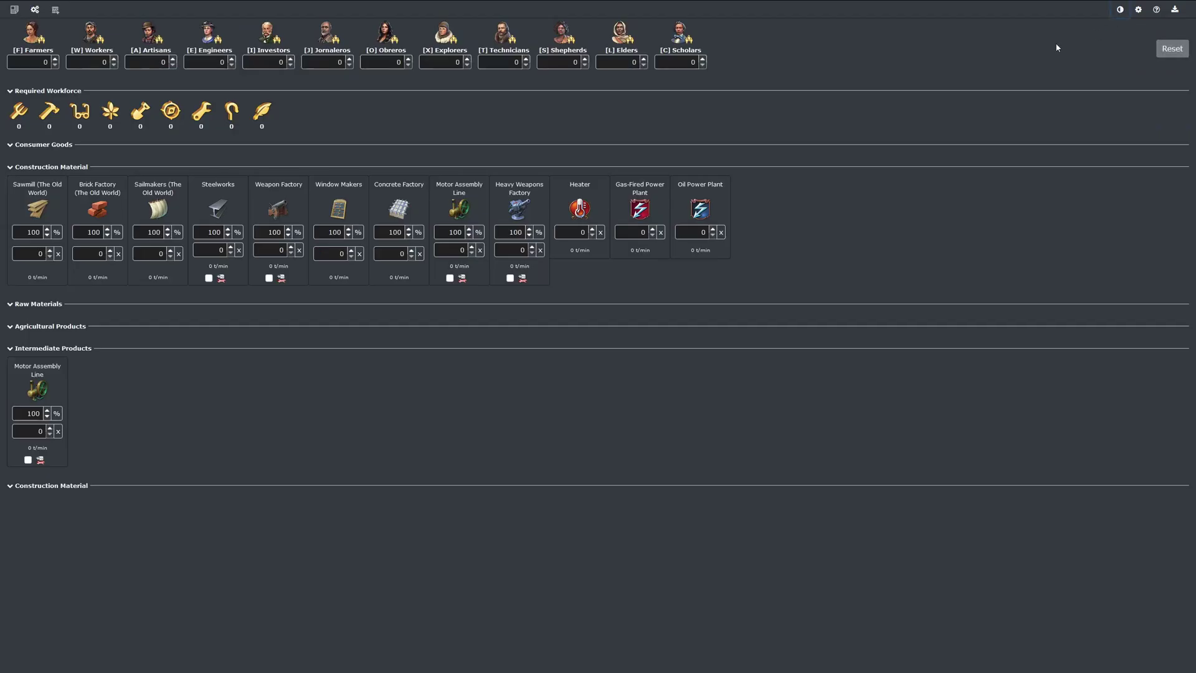
left_click(1119, 9)
left_click(1138, 12)
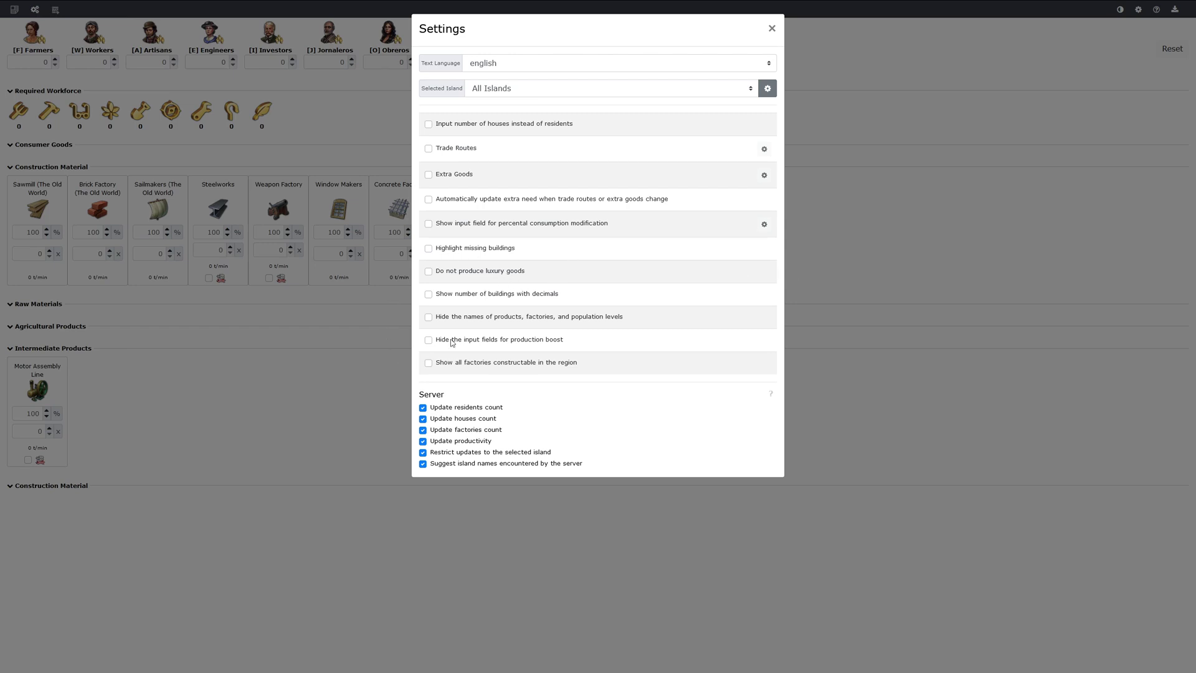
left_click(446, 297)
Briefly hide then restore names and production boost fields, then bring up the help page
left_click(442, 319)
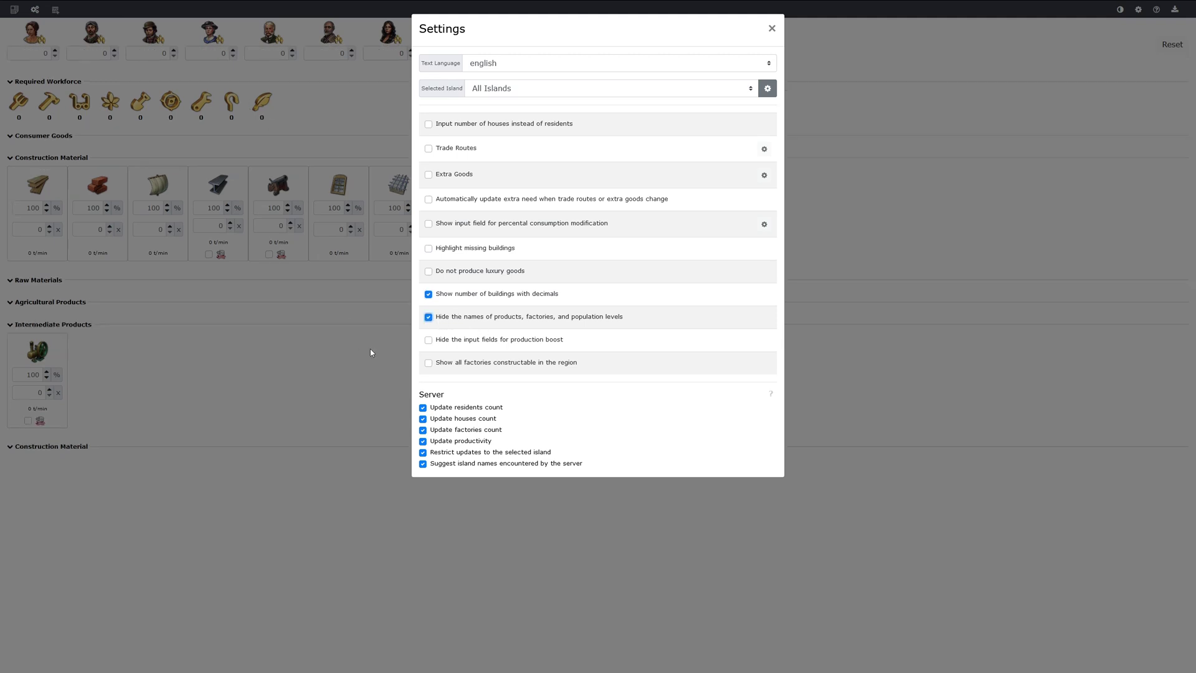
left_click(451, 343)
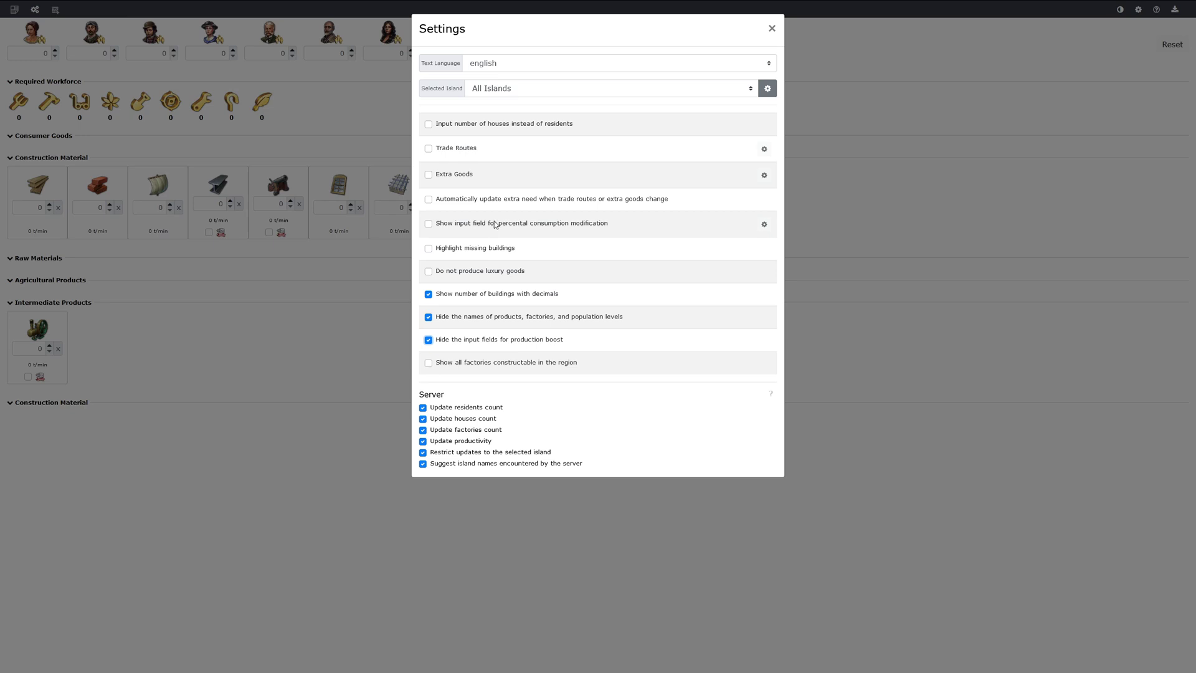
left_click(464, 341)
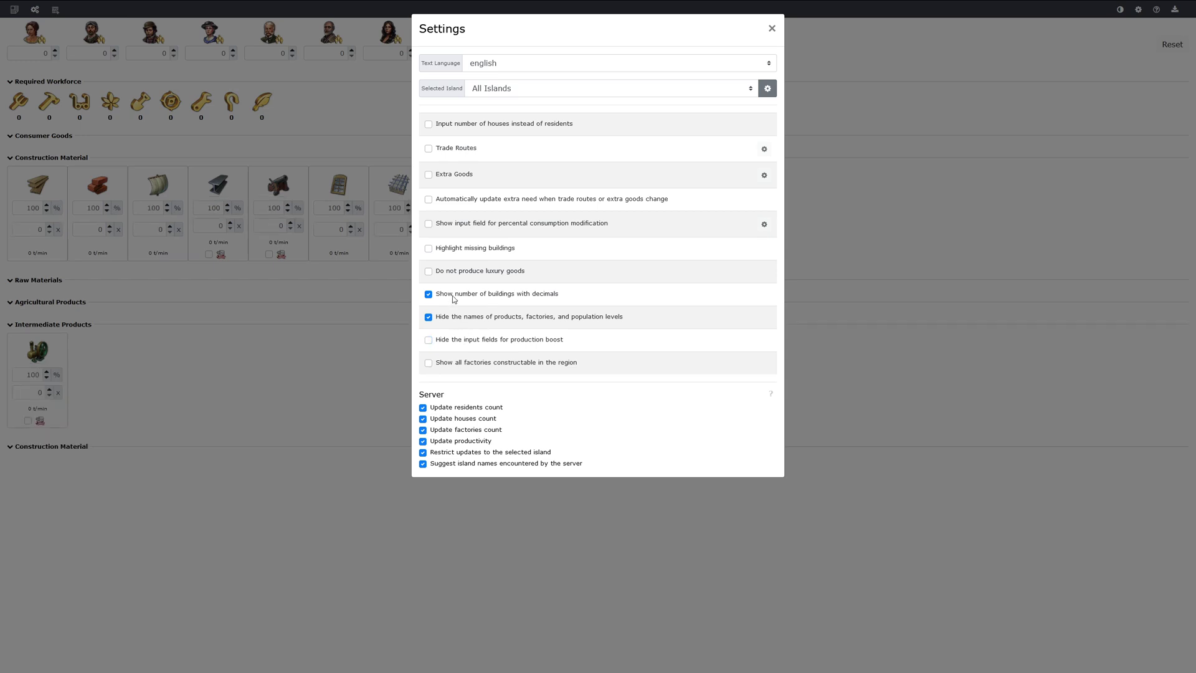
left_click(452, 319)
left_click(878, 413)
left_click(1156, 10)
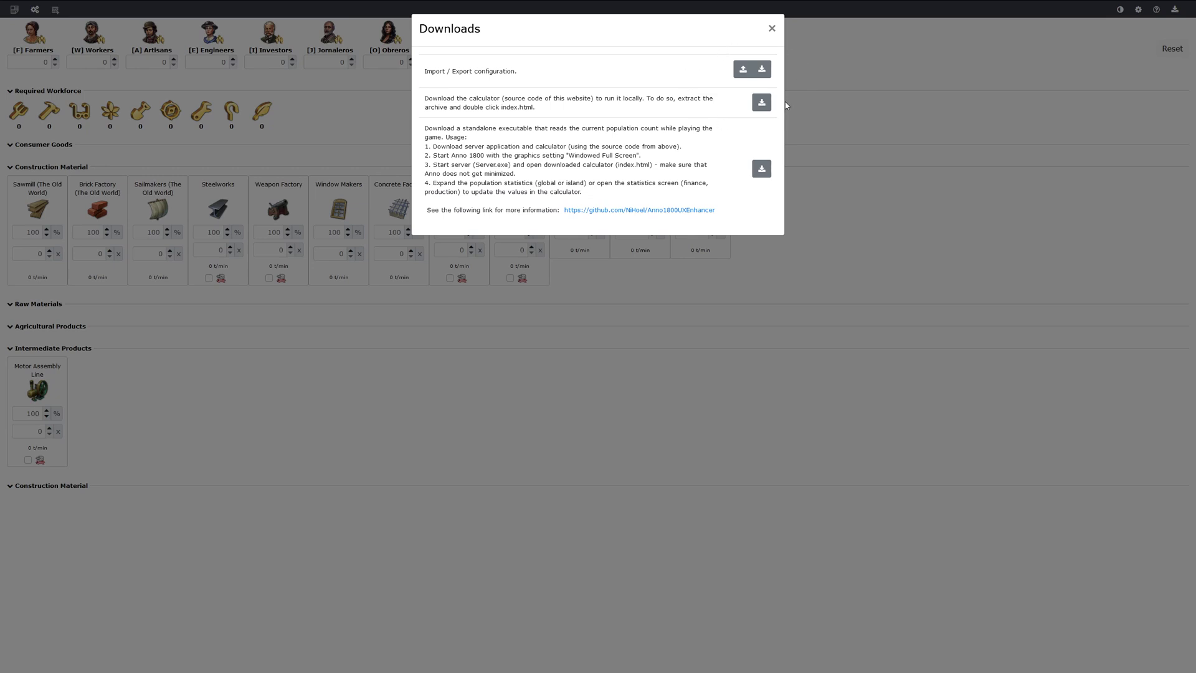
Close the Downloads dialog to return to the main calculator view
left_click(771, 30)
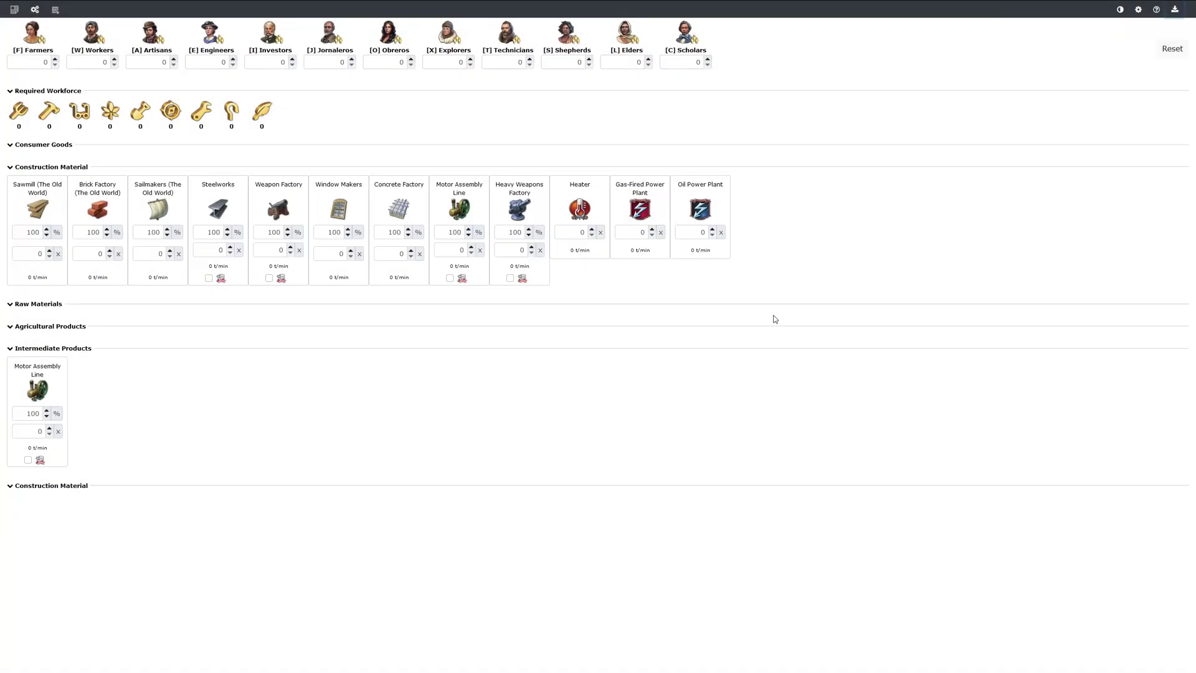
Enter 5000 Engineers and review the resulting workforce and building counts
left_click(216, 60)
type("5000")
left_click(413, 115)
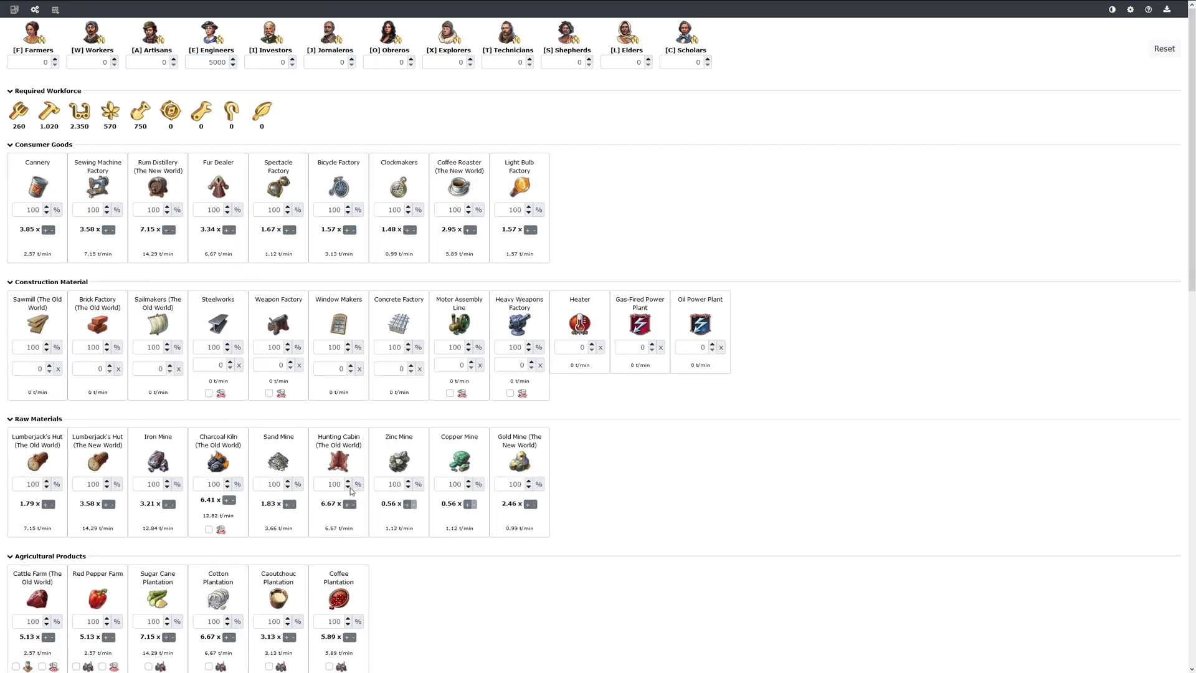
scroll(149, 449, "down", 2)
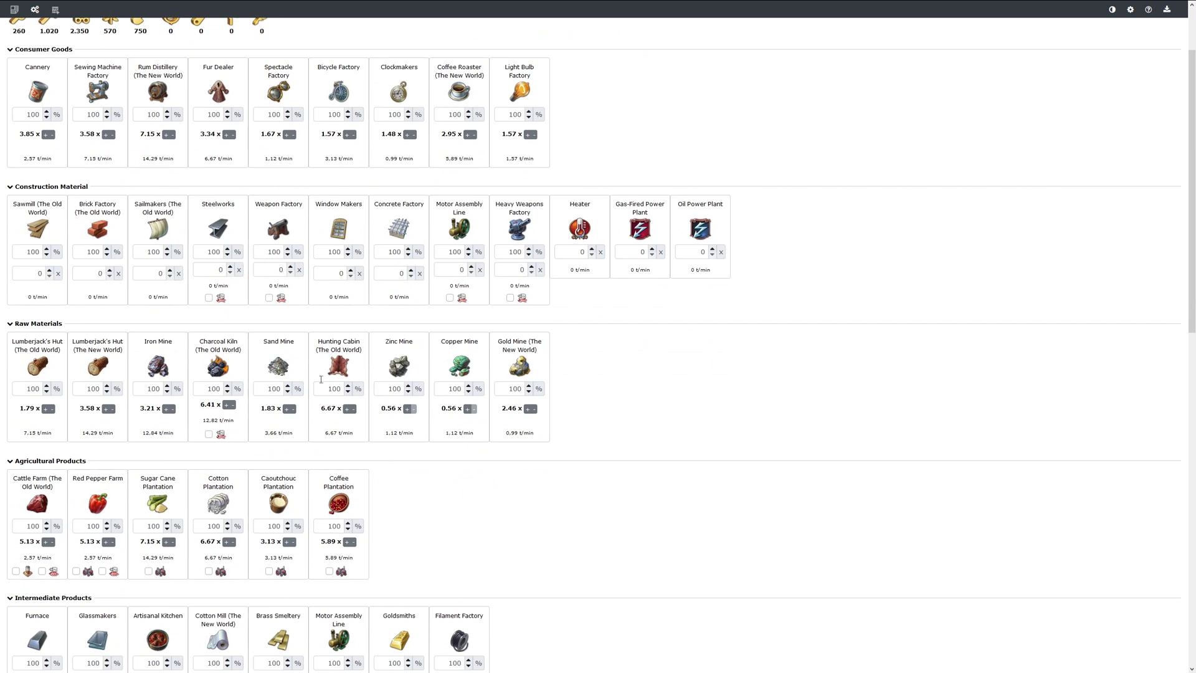
scroll(584, 489, "up", 2)
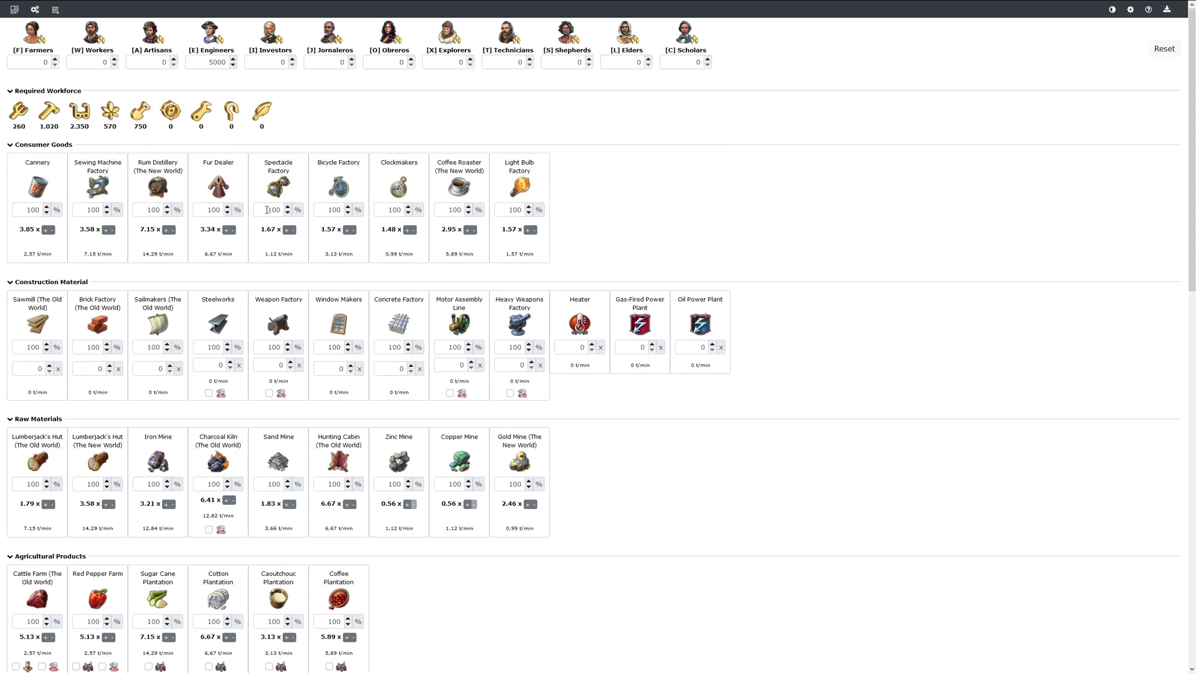
Change Spectacle Factory productivity to 200%, then to 350%
left_click(270, 209)
key("Delete")
type("2")
left_click(740, 221)
left_click_drag(269, 210, 274, 210)
type("35")
left_click(697, 218)
Turn on 'Highlight missing buildings' in Settings
left_click(1130, 9)
left_click(435, 242)
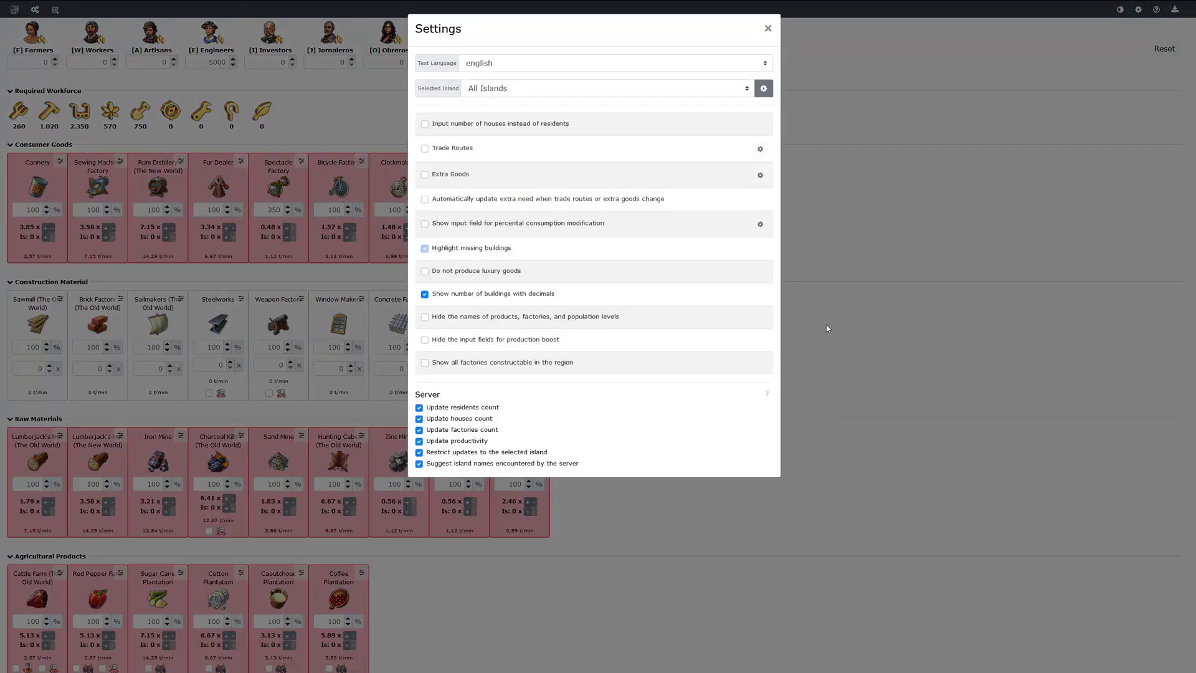
left_click(276, 362)
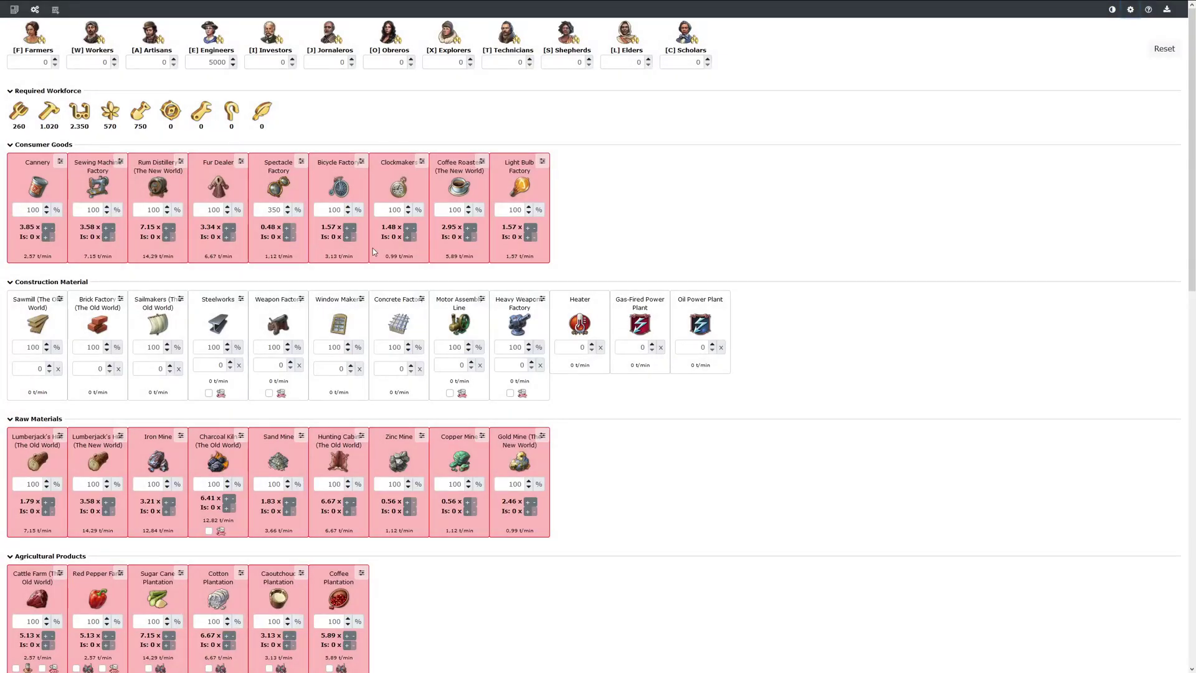
Raise the existing Bicycle Factory count to 4 and check it in its details dialog
left_click(347, 238)
left_click(346, 237)
left_click(347, 238)
left_click(347, 238)
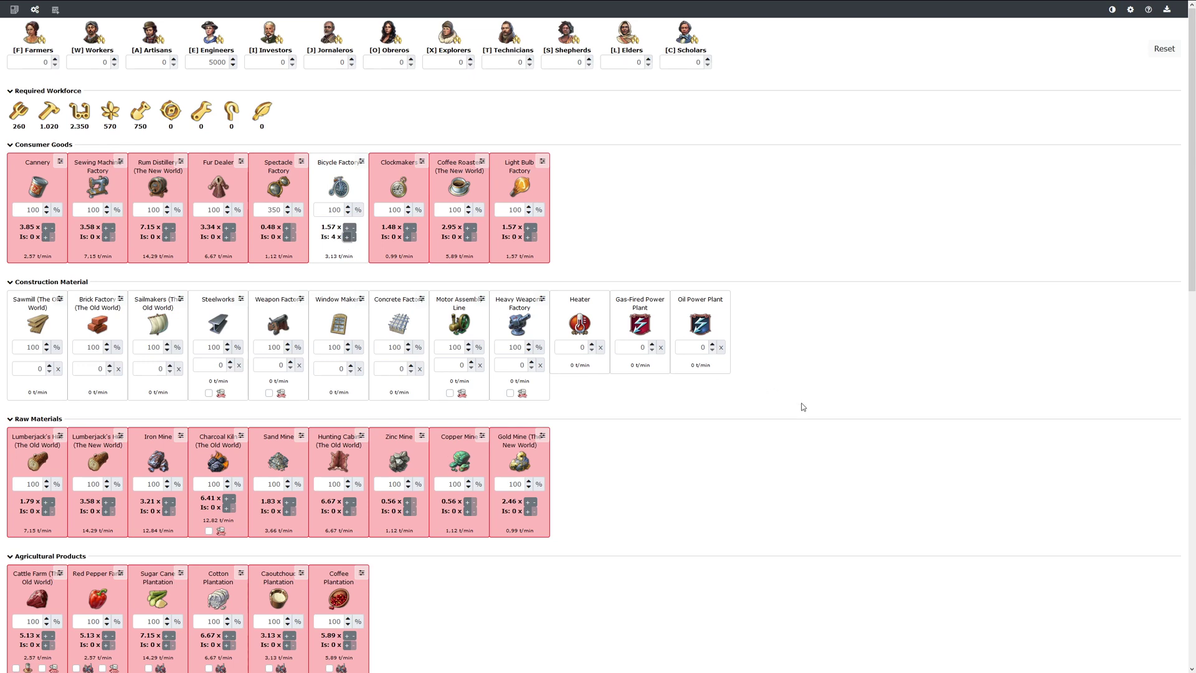
left_click(361, 162)
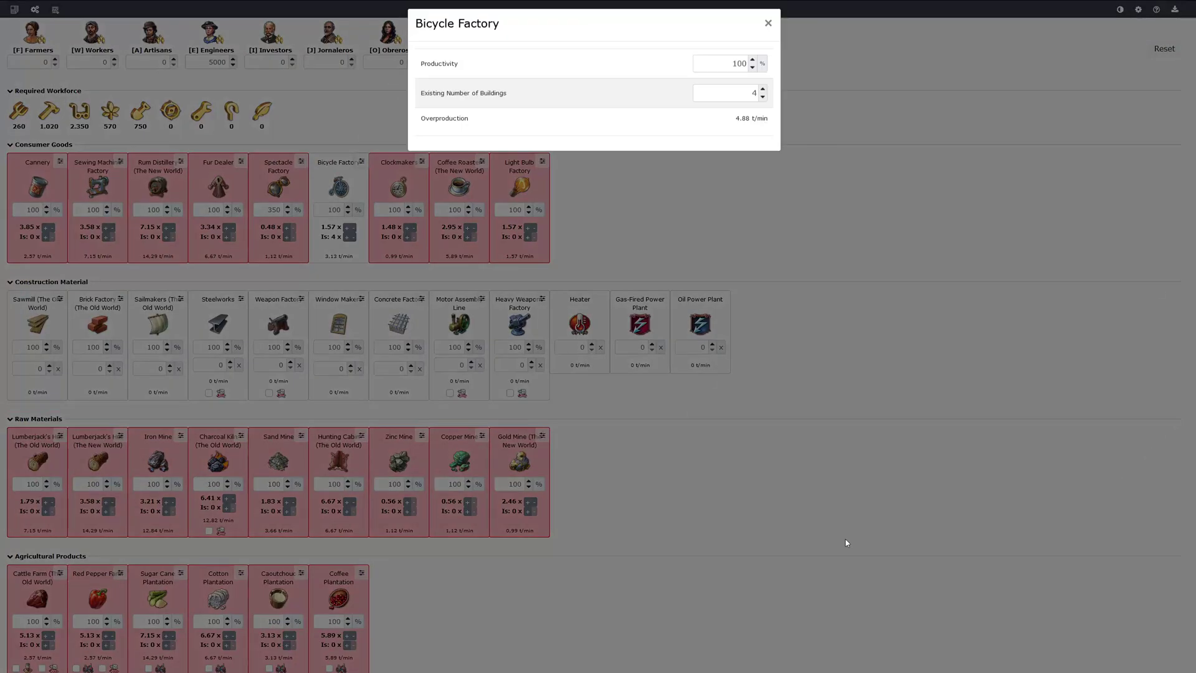
double_click(741, 98)
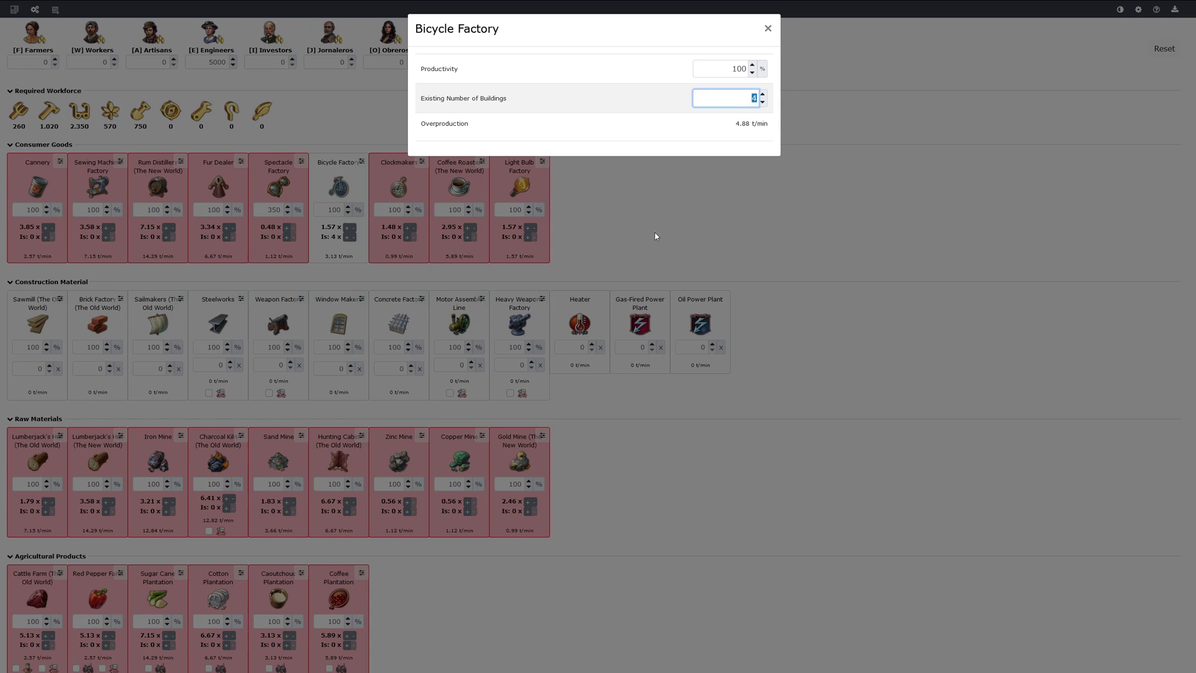
left_click(733, 127)
left_click(794, 128)
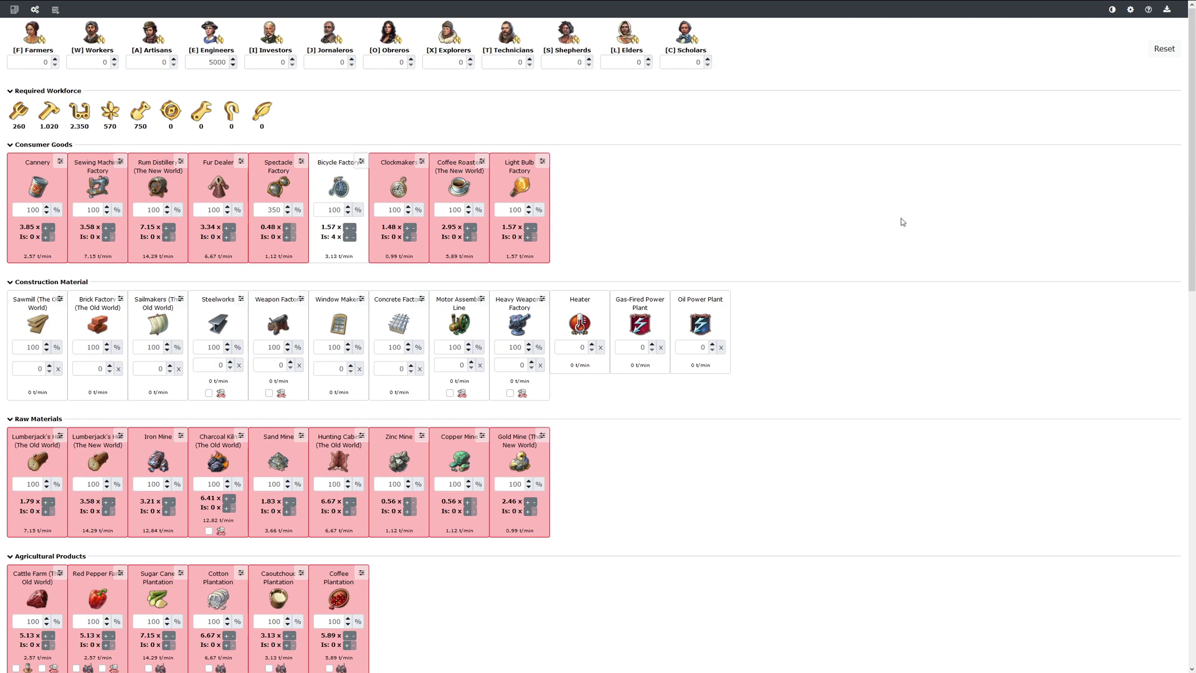
Apply both boosts to the Red Pepper Farm (300%) and one boost to the Cattle Farm (200%)
scroll(903, 222, "down", 3)
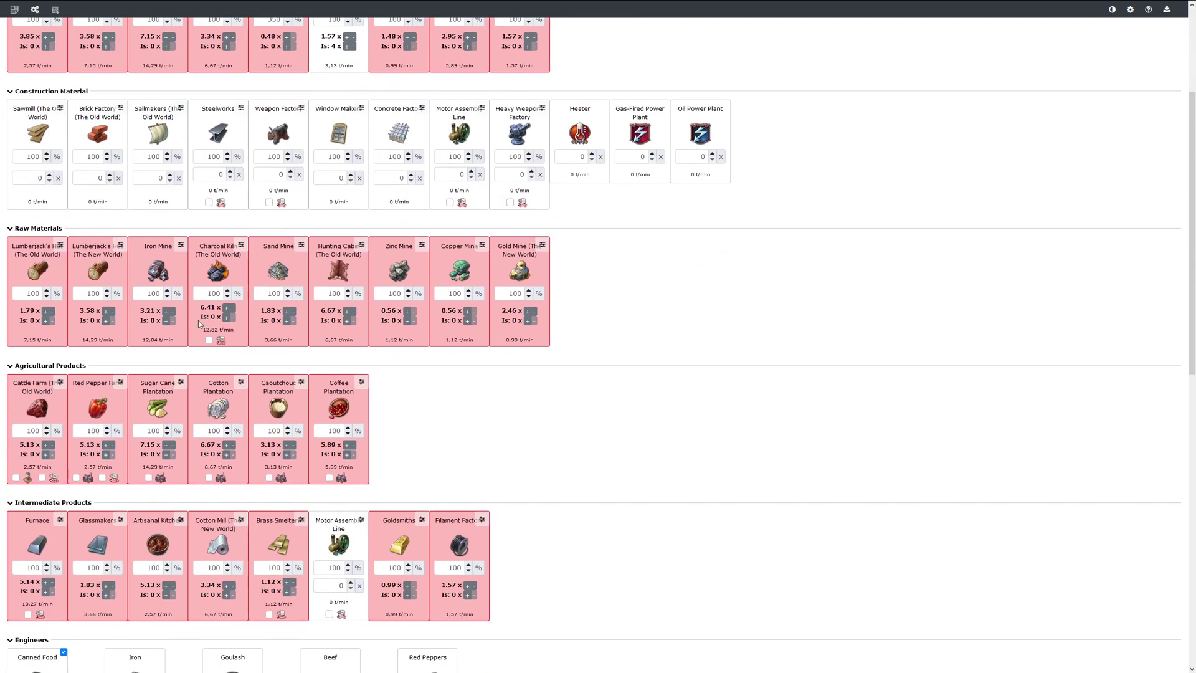
left_click(76, 478)
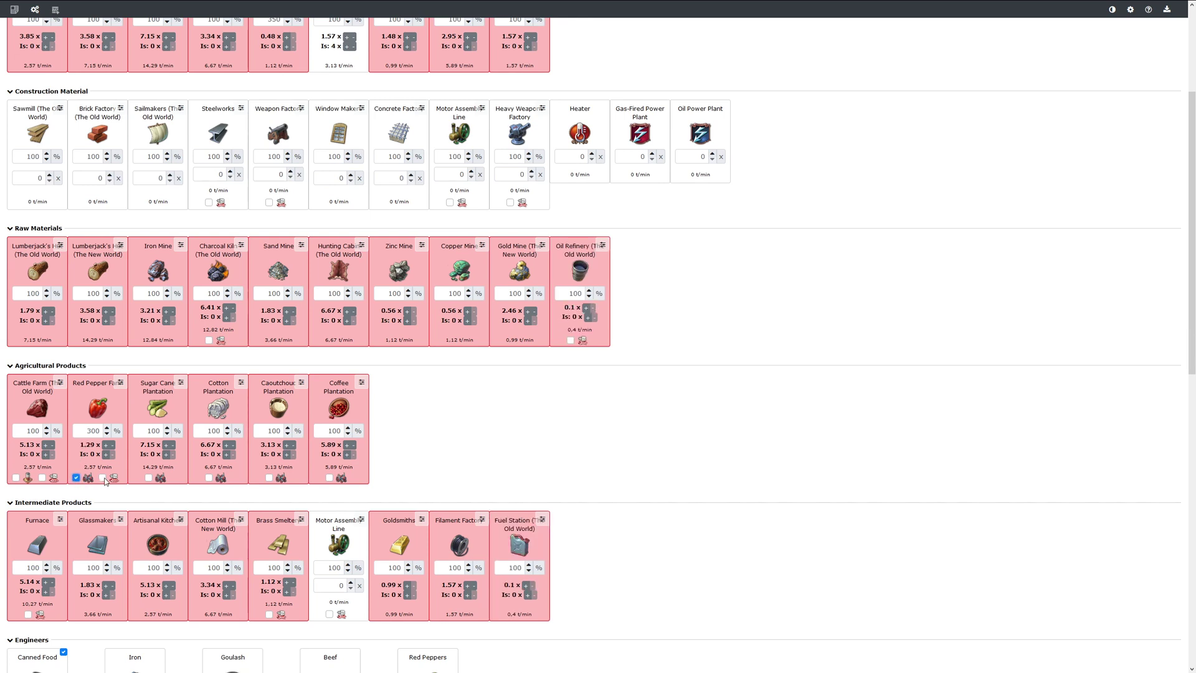
left_click(103, 478)
scroll(638, 352, "down", 2)
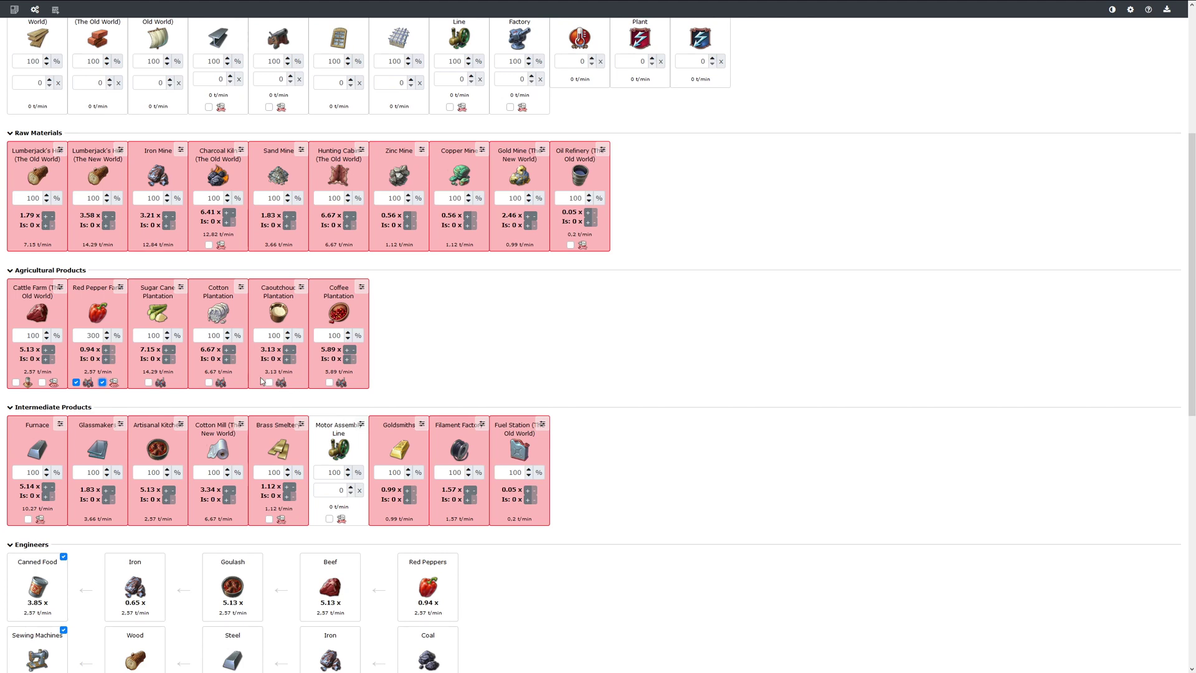
left_click(16, 382)
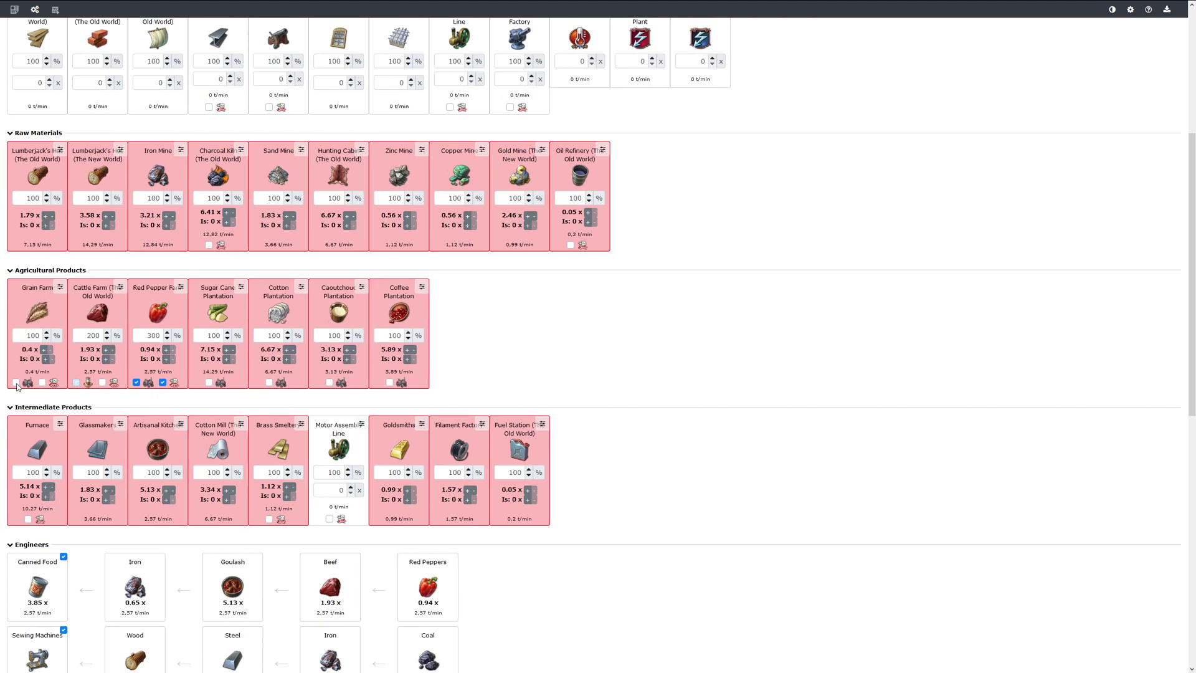
scroll(627, 343, "up", 5)
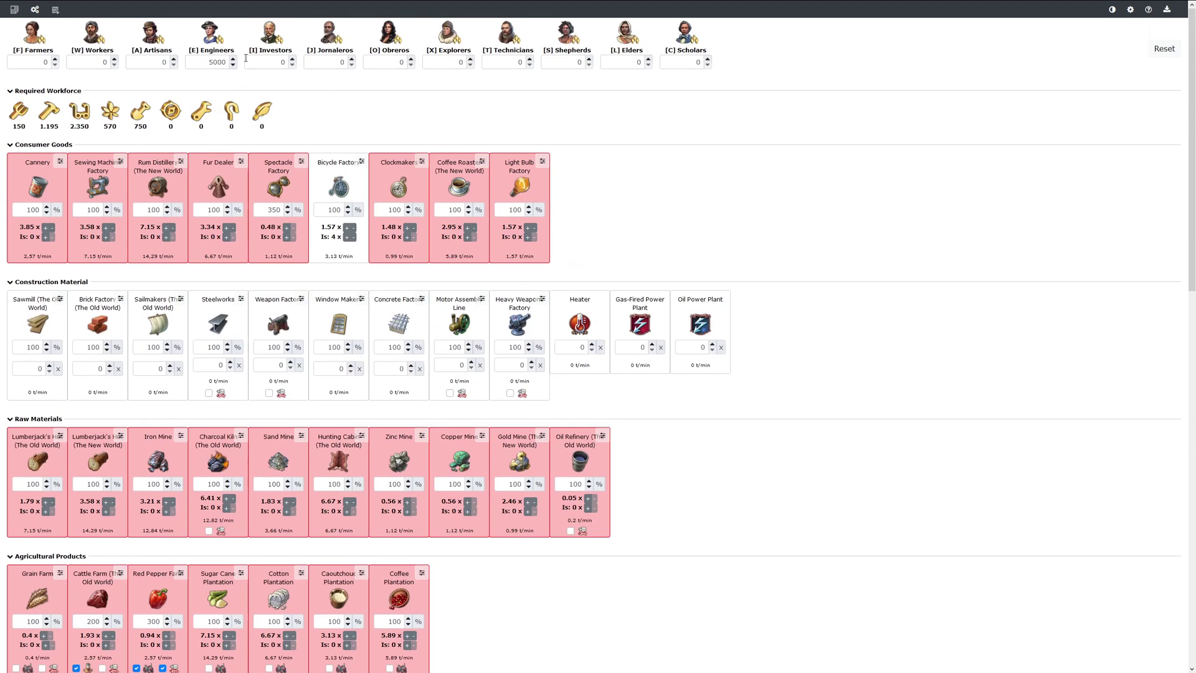
Set Investors to 10000 and enable percentage consumption modification fields in Settings
left_click(272, 62)
left_click(702, 195)
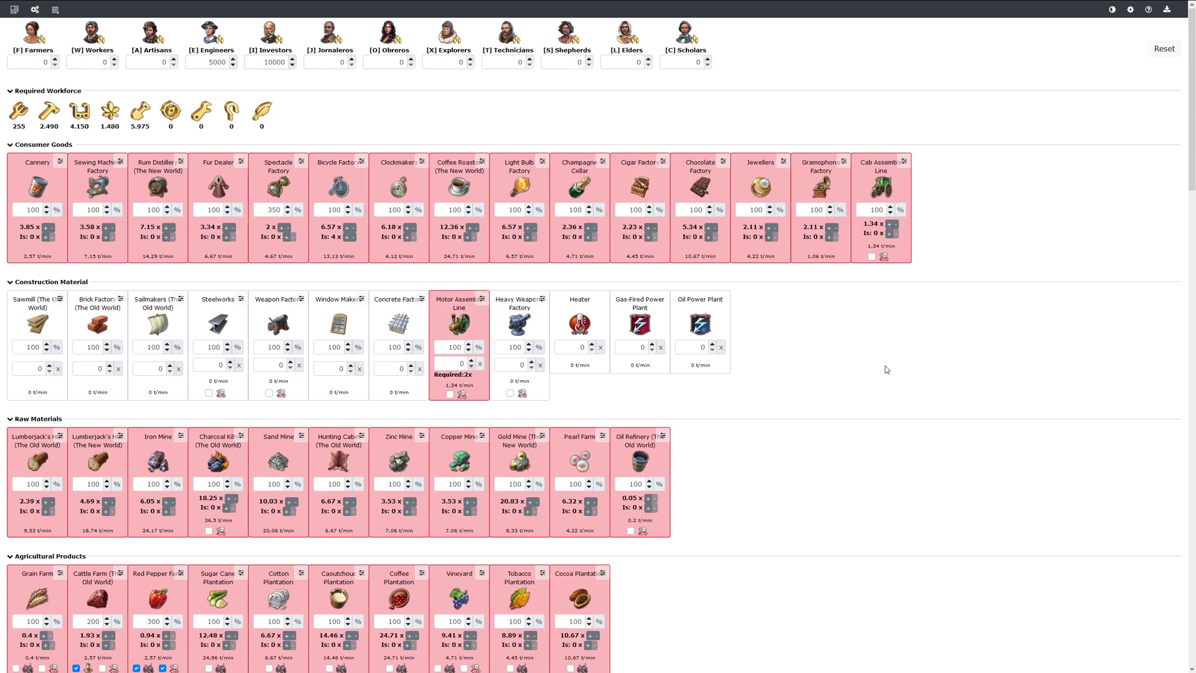
left_click(1130, 10)
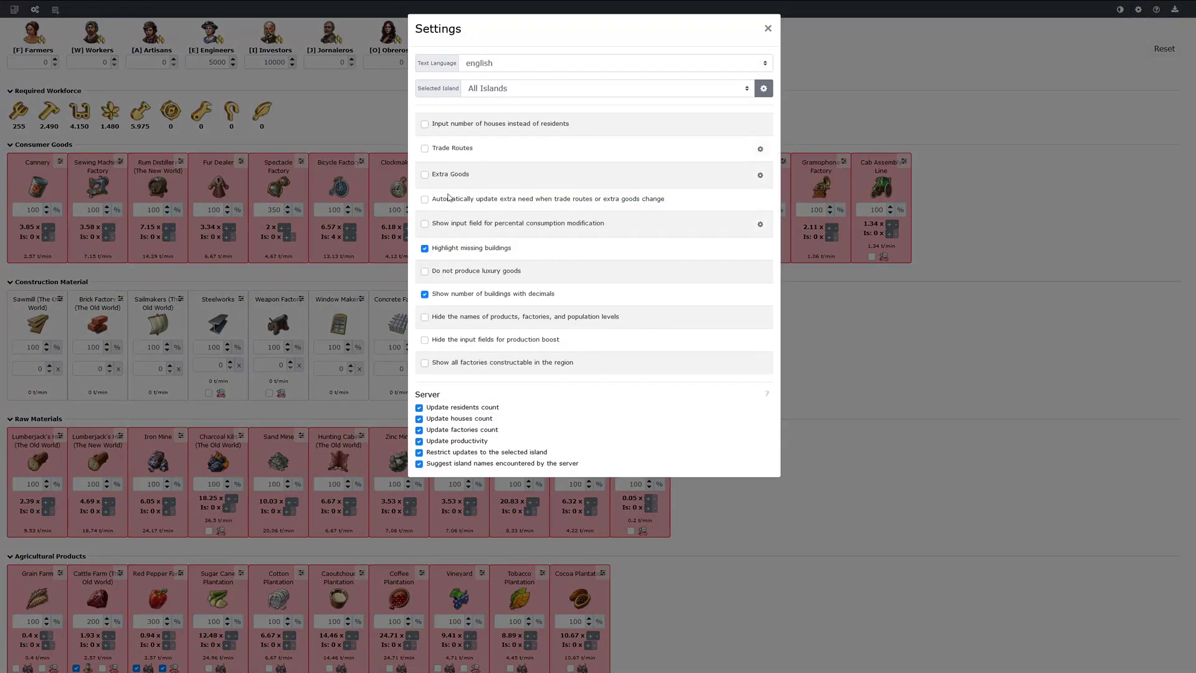
left_click(445, 224)
left_click(874, 406)
Cut Fur Coats consumption to 66% with the Austerity -10% and -20% propaganda
scroll(713, 400, "down", 15)
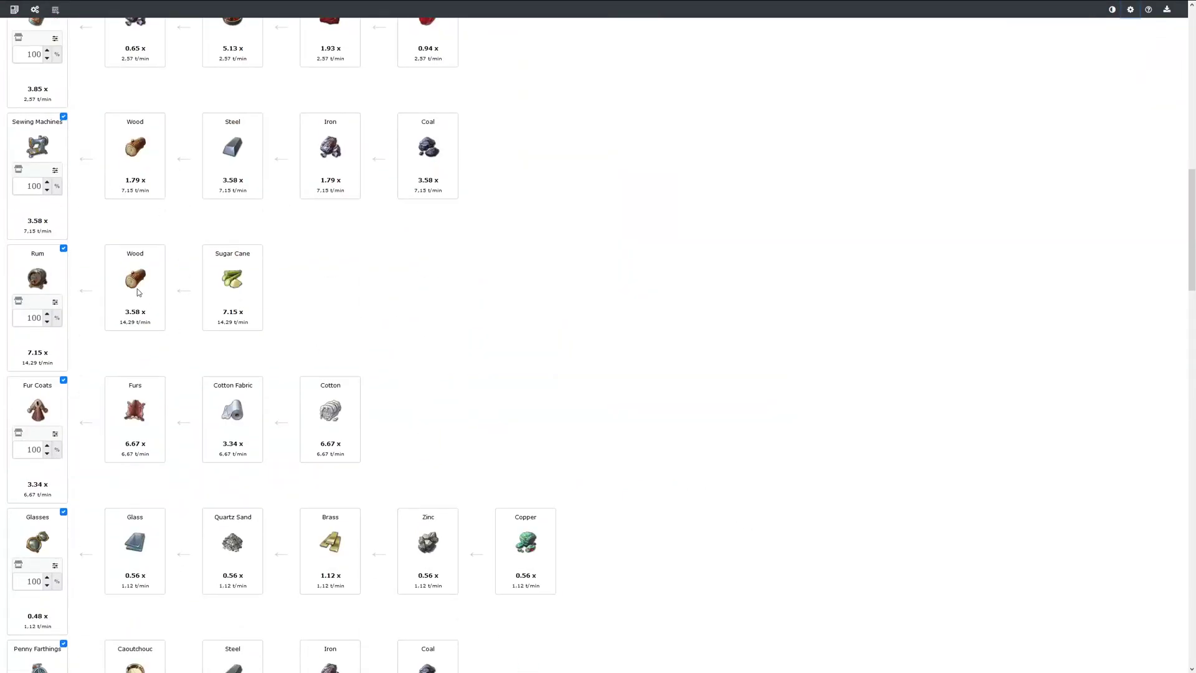
left_click(55, 434)
left_click(489, 72)
left_click(489, 84)
left_click(690, 175)
scroll(95, 314, "down", 5)
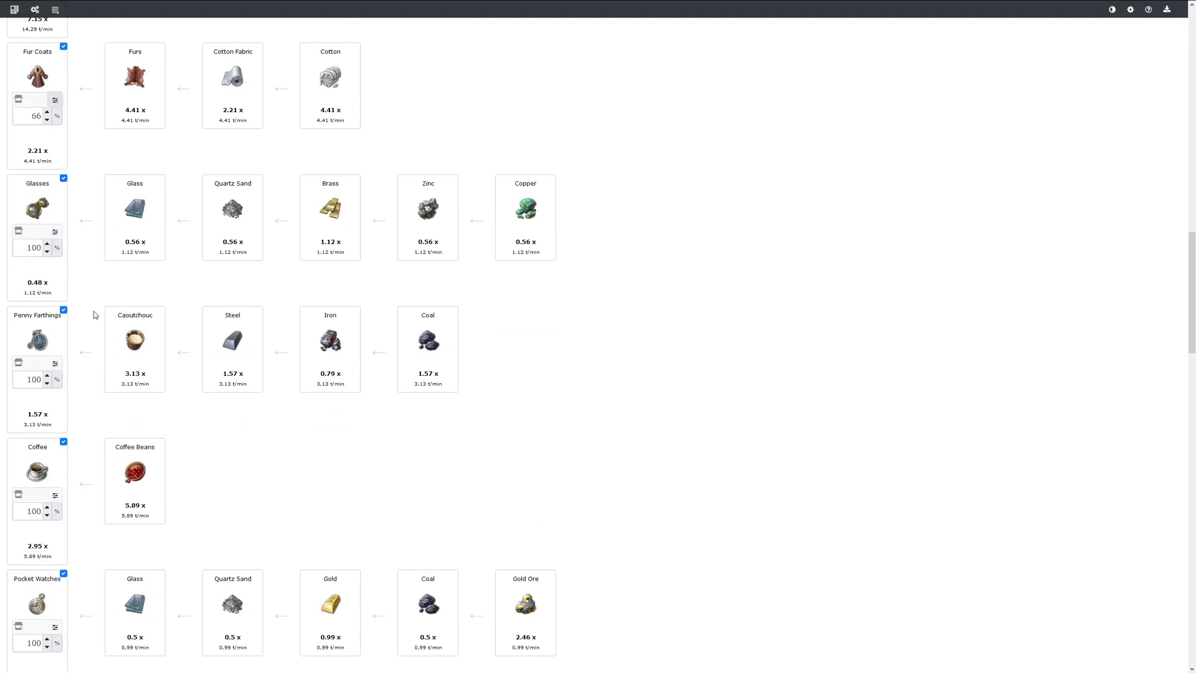
Add the Late Licence Act effect to Coffee consumption
left_click(55, 494)
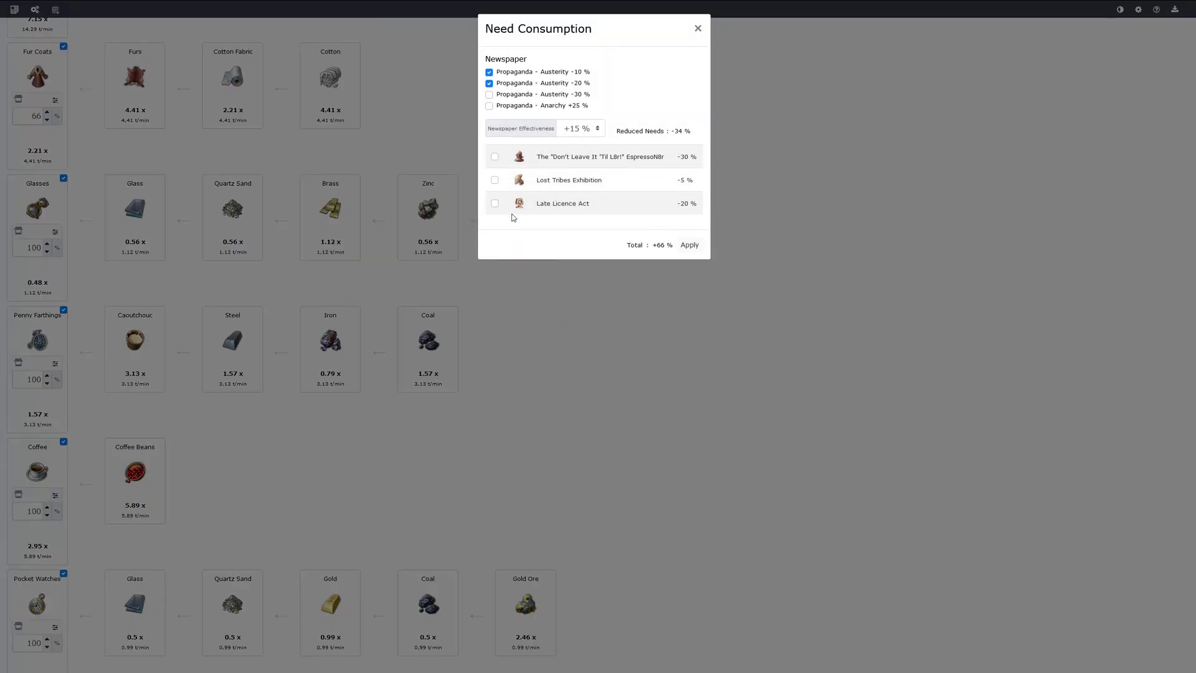
left_click(495, 204)
left_click(444, 461)
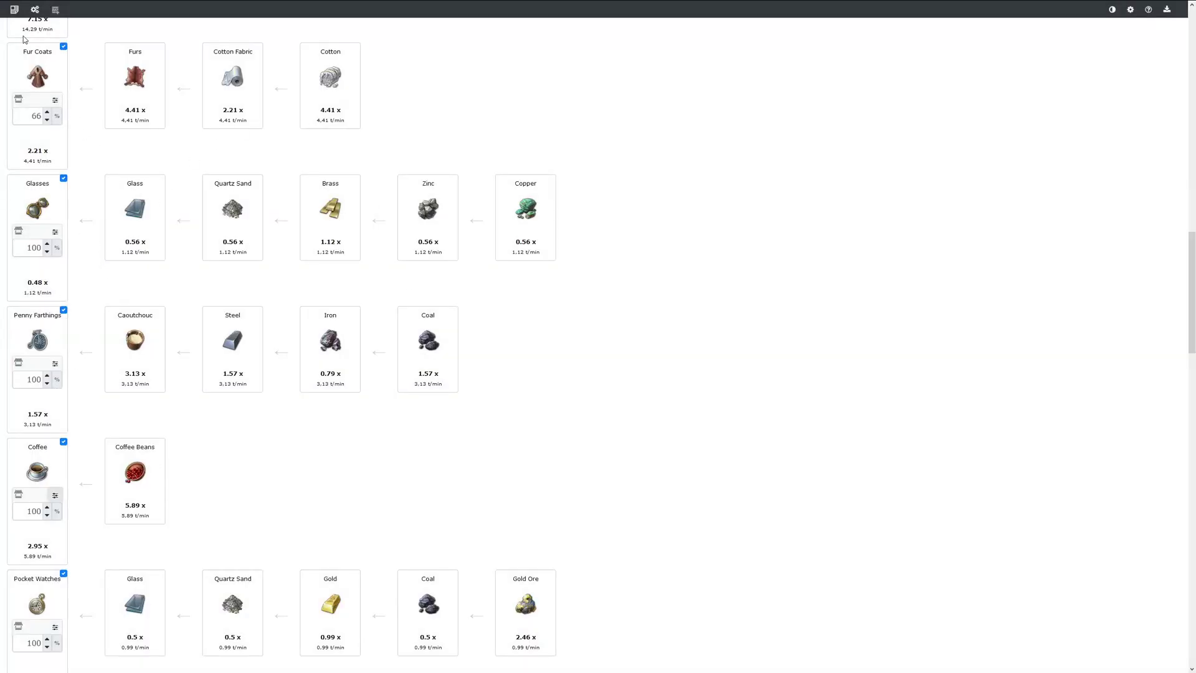
Apply the Creative Cuisine Act globally to cut glasses, penny farthings, pocket watches and coffee consumption
left_click(14, 9)
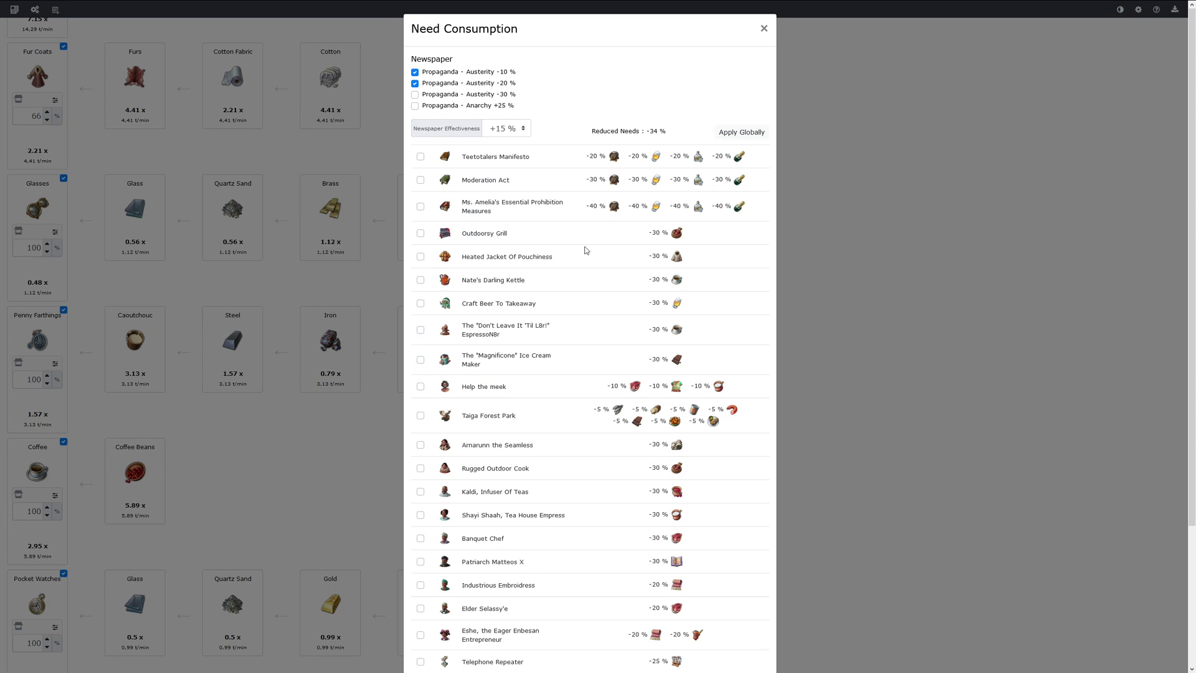
scroll(586, 251, "down", 3)
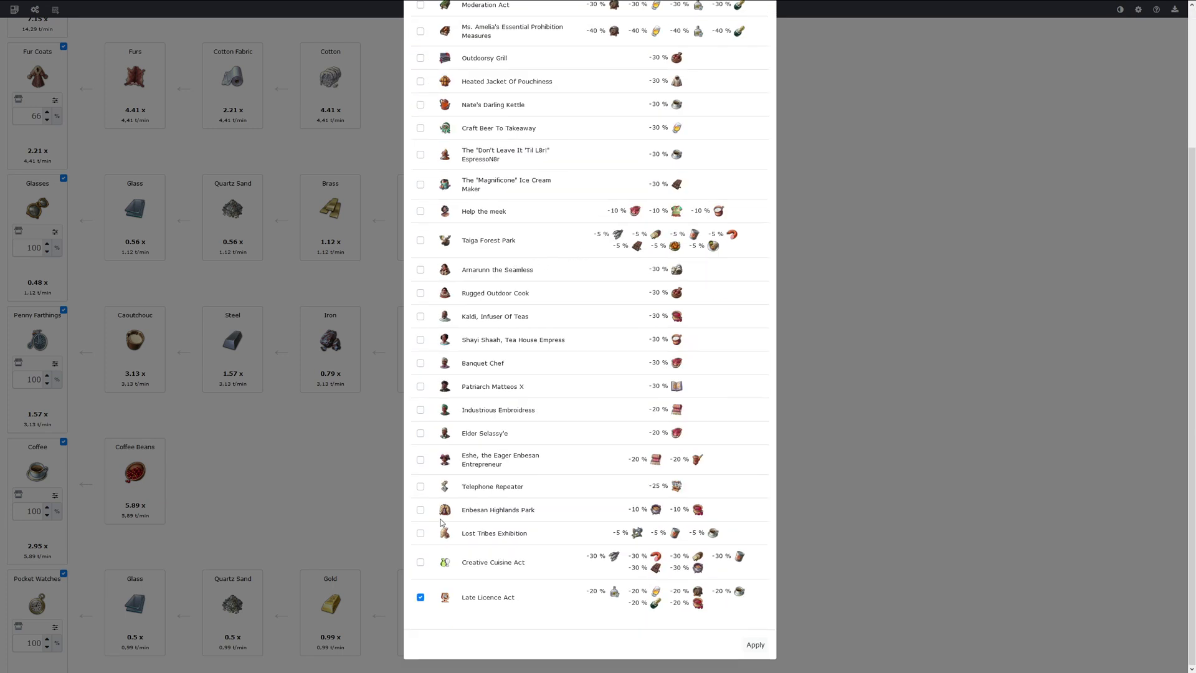
left_click(421, 562)
left_click(756, 644)
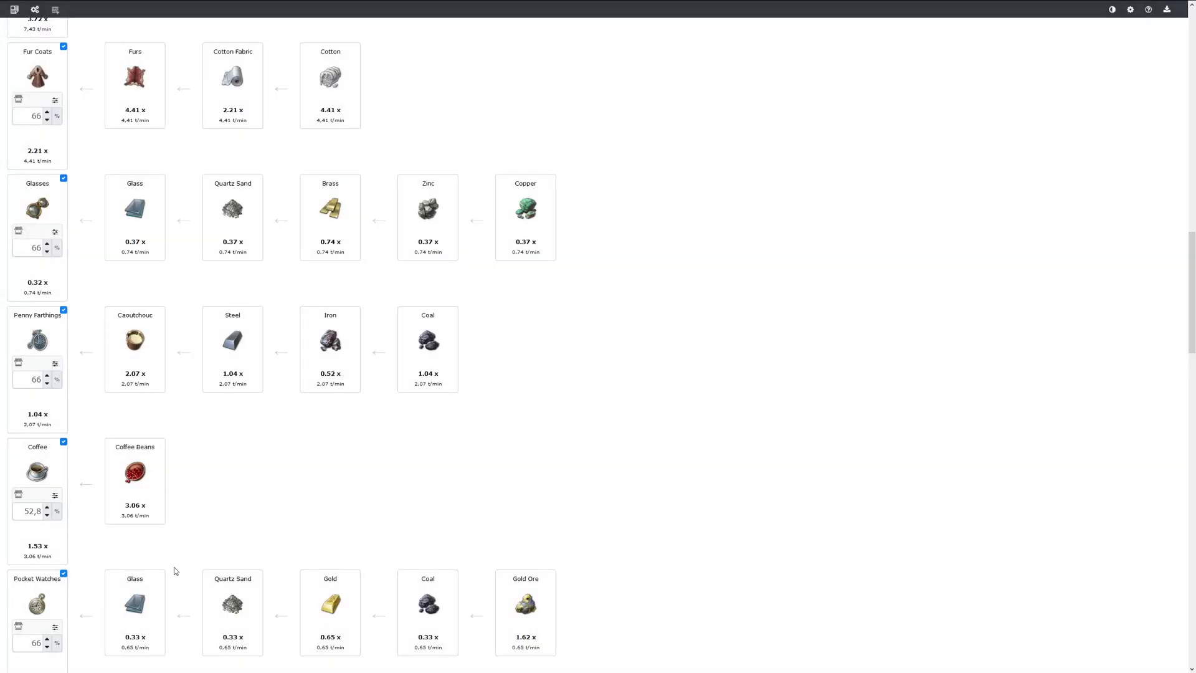
scroll(806, 555, "up", 1)
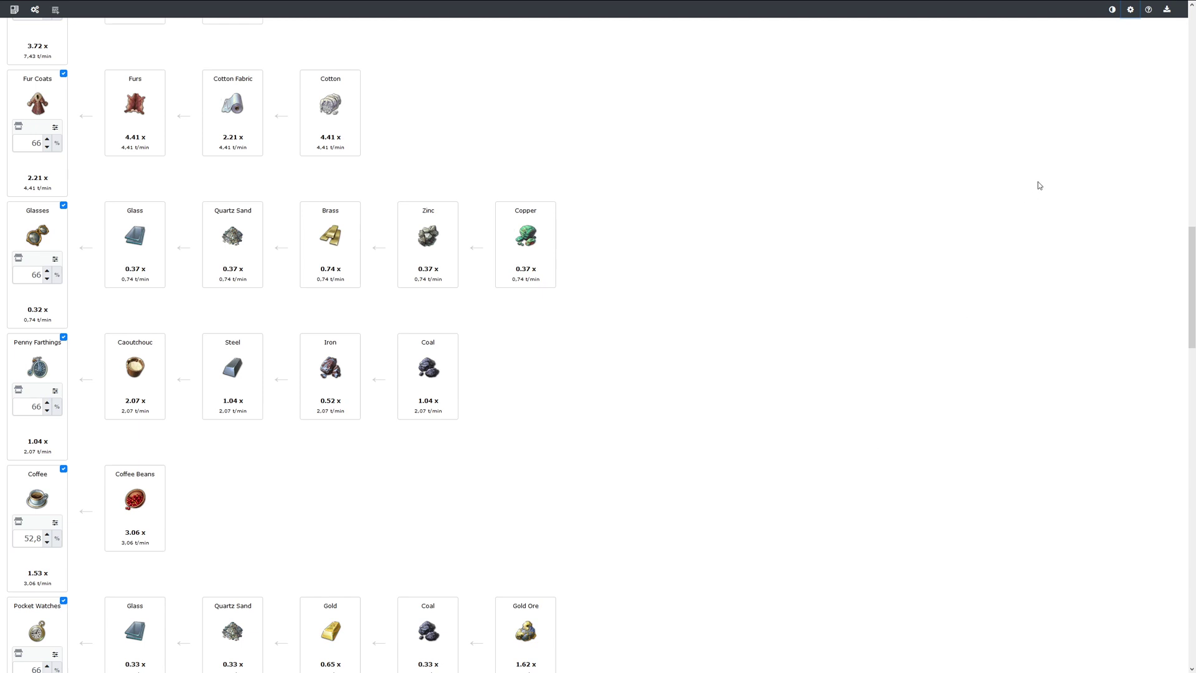
Enable Extra Goods in Settings
left_click(1131, 10)
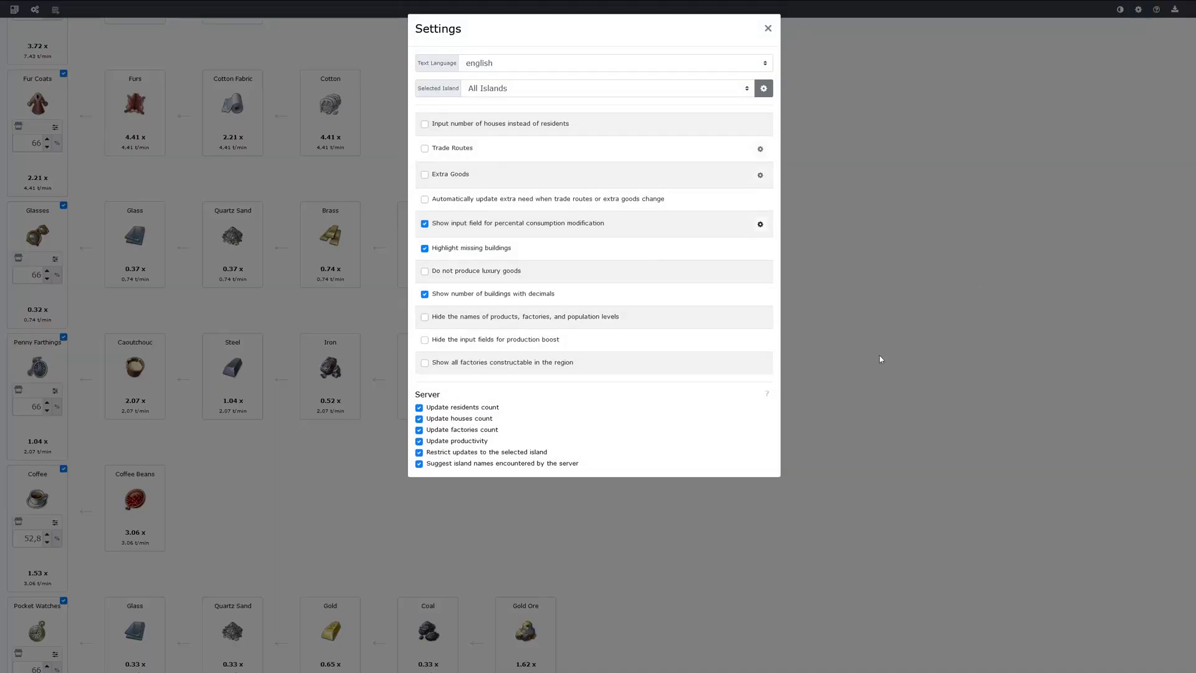
left_click(424, 174)
left_click(800, 445)
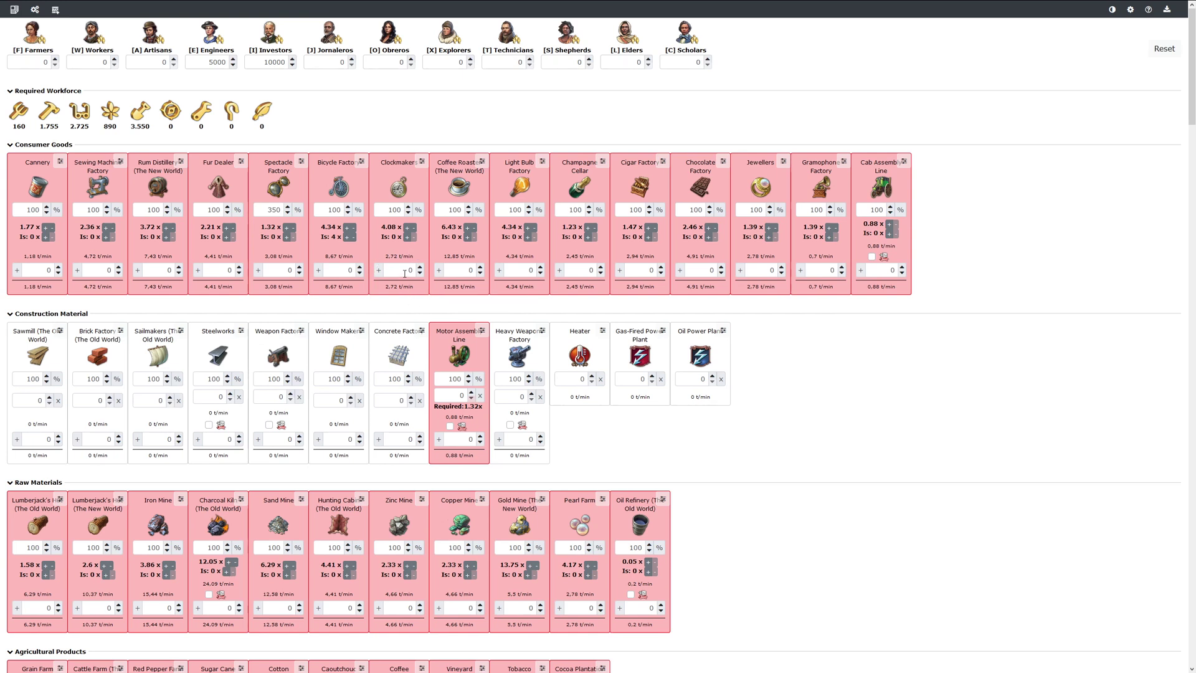
Select the Clockmakers building count and its 2,72 t/min output value
left_click_drag(403, 273, 418, 271)
left_click(386, 256)
left_click_drag(381, 288, 416, 289)
Equip the Coffee Roaster with Marco de la Mocha, Crusher of Beans
left_click(481, 161)
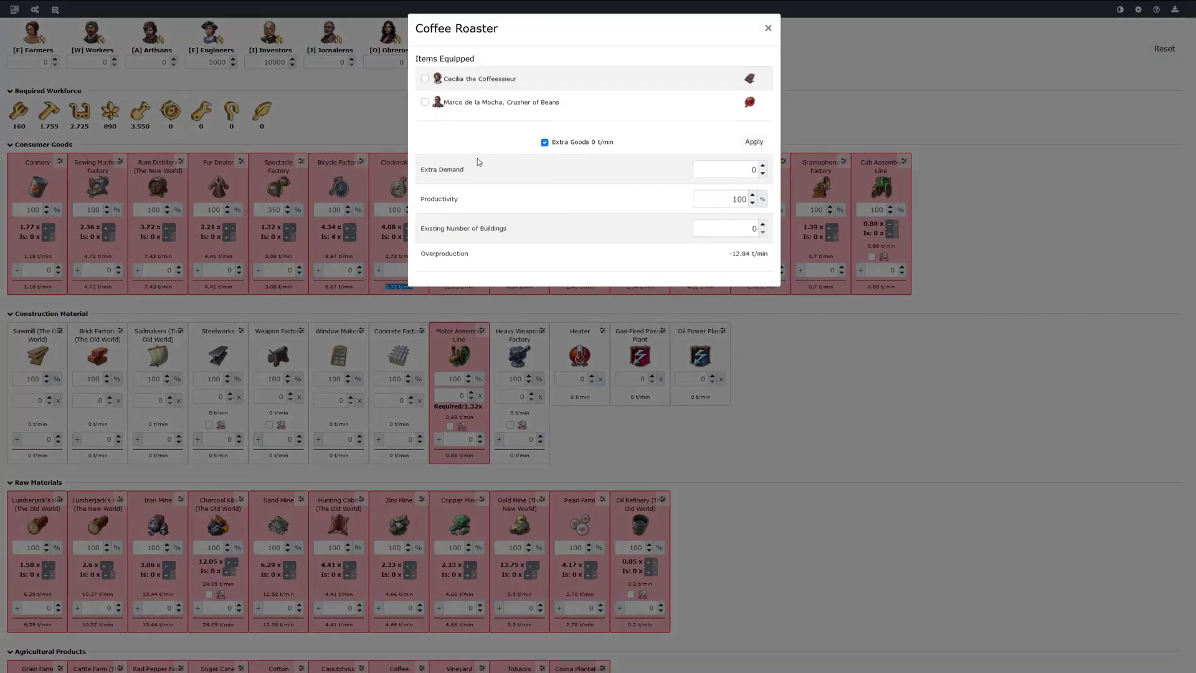
left_click(424, 102)
left_click(806, 384)
Subtract the 6,43 t/min extra coffee beans from Coffee Plantation demand
scroll(806, 384, "down", 6)
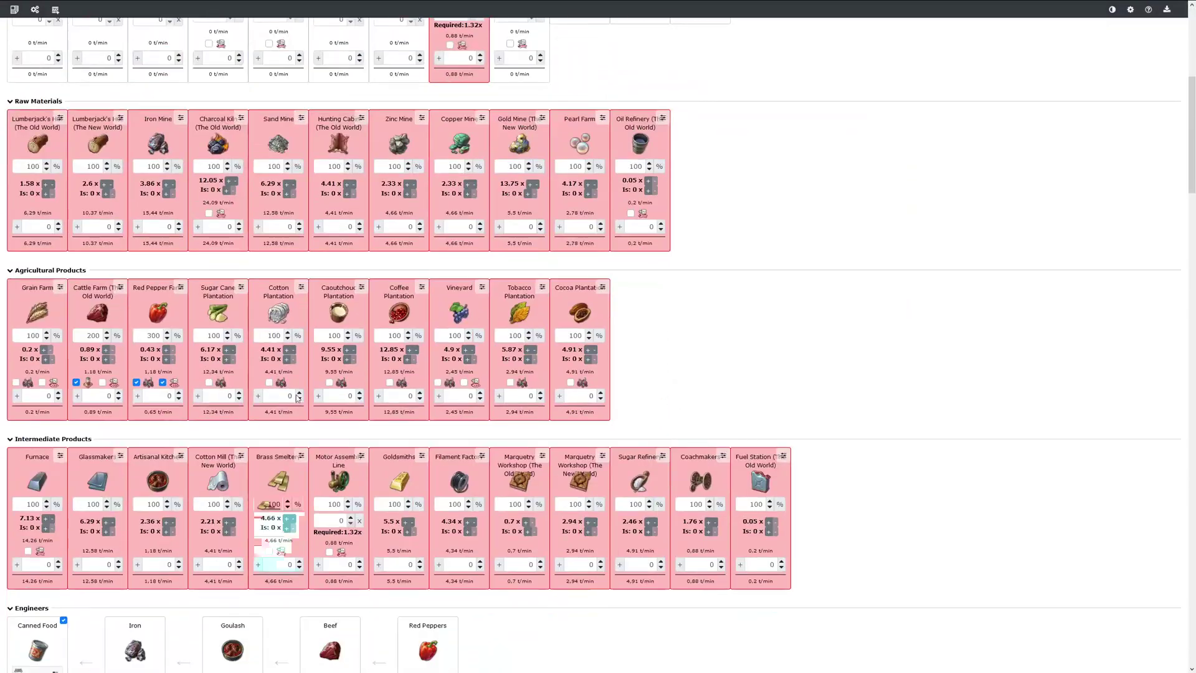
left_click(421, 288)
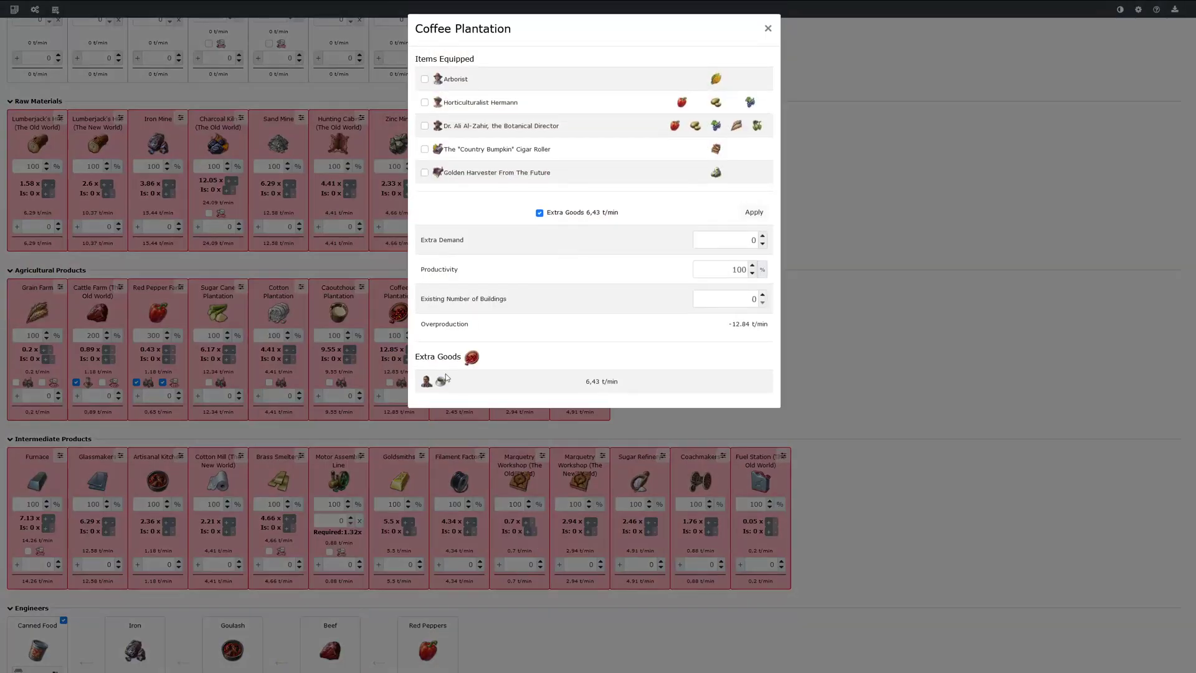
triple_click(601, 381)
left_click(754, 211)
left_click(895, 375)
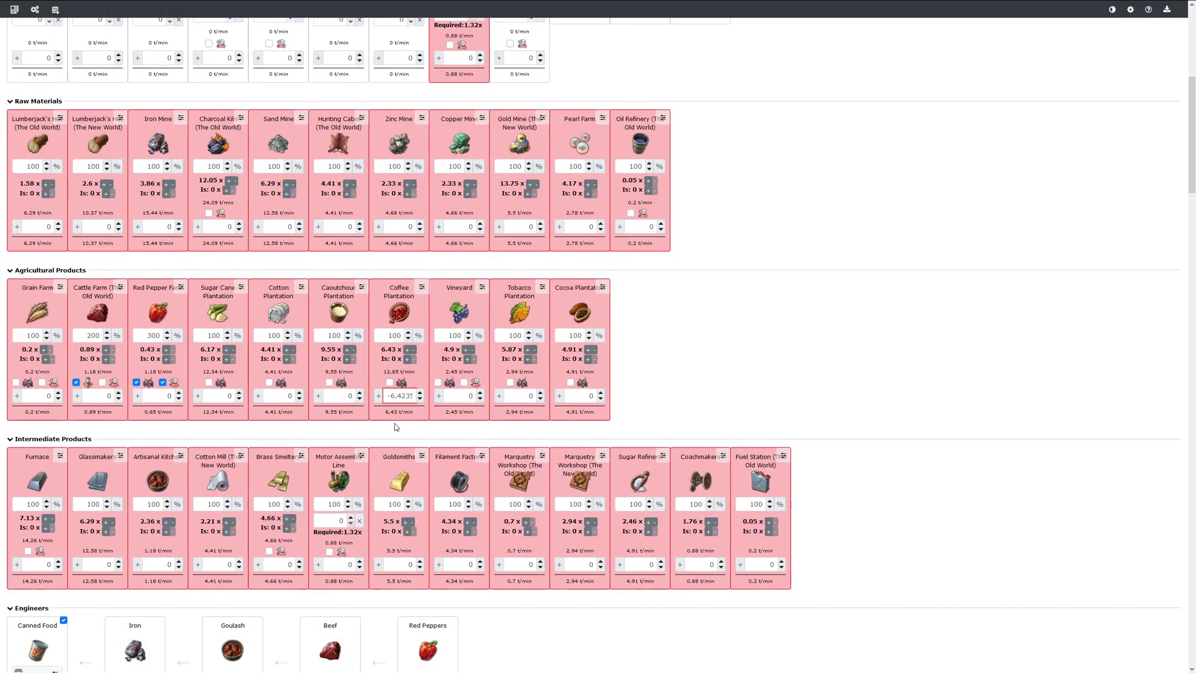
scroll(401, 408, "up", 5)
scroll(386, 312, "up", 1)
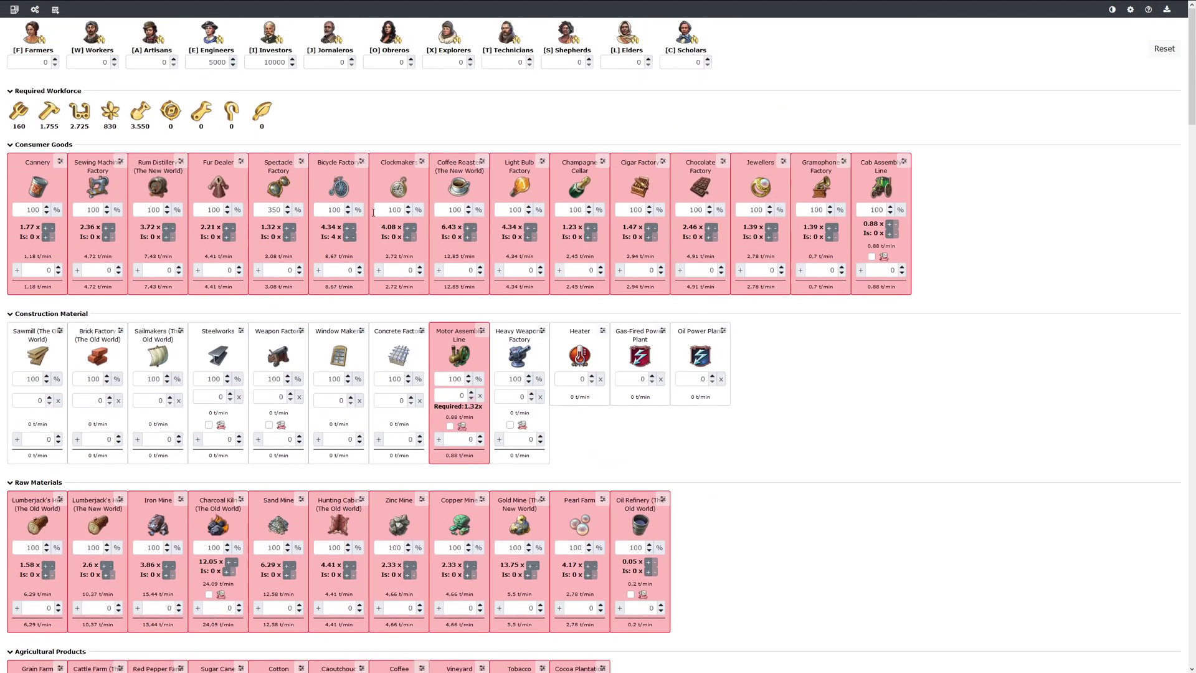
Equip Dario the Mechanical Engineer in the Bicycle Factory so Penny Farthings need only Caoutchouc and Iron
left_click(361, 162)
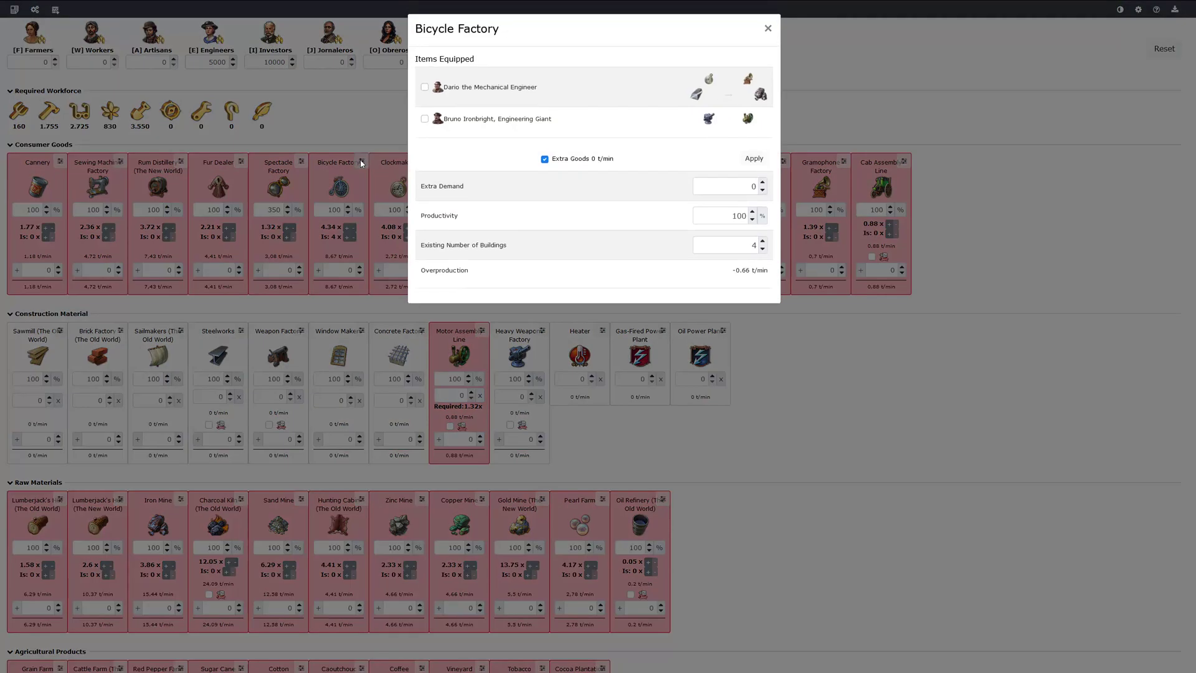
left_click(424, 87)
left_click(782, 429)
scroll(704, 374, "down", 15)
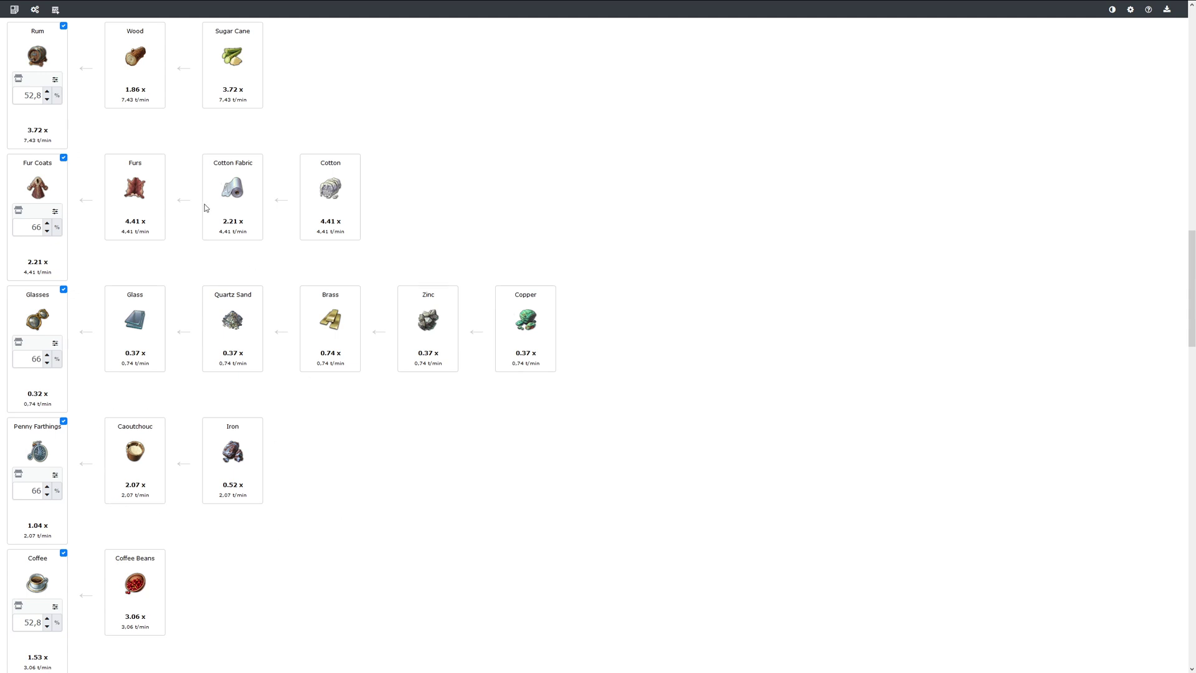
left_click(35, 9)
scroll(632, 374, "down", 3)
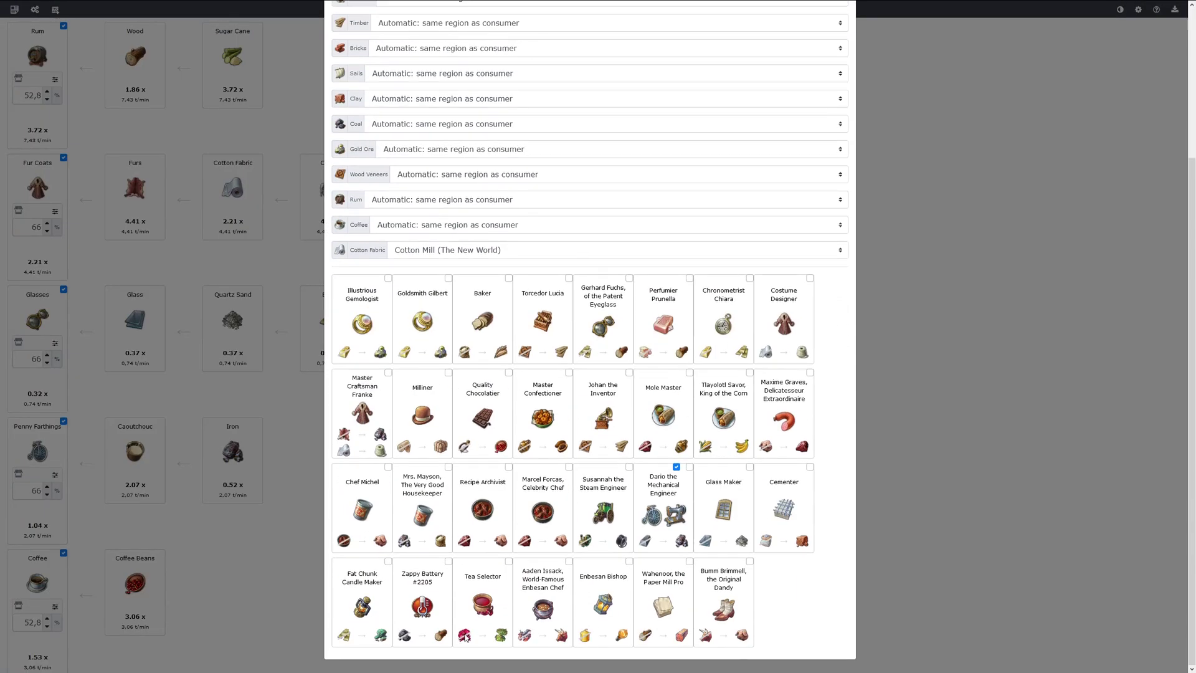
left_click(242, 588)
left_click(55, 10)
scroll(768, 189, "down", 12)
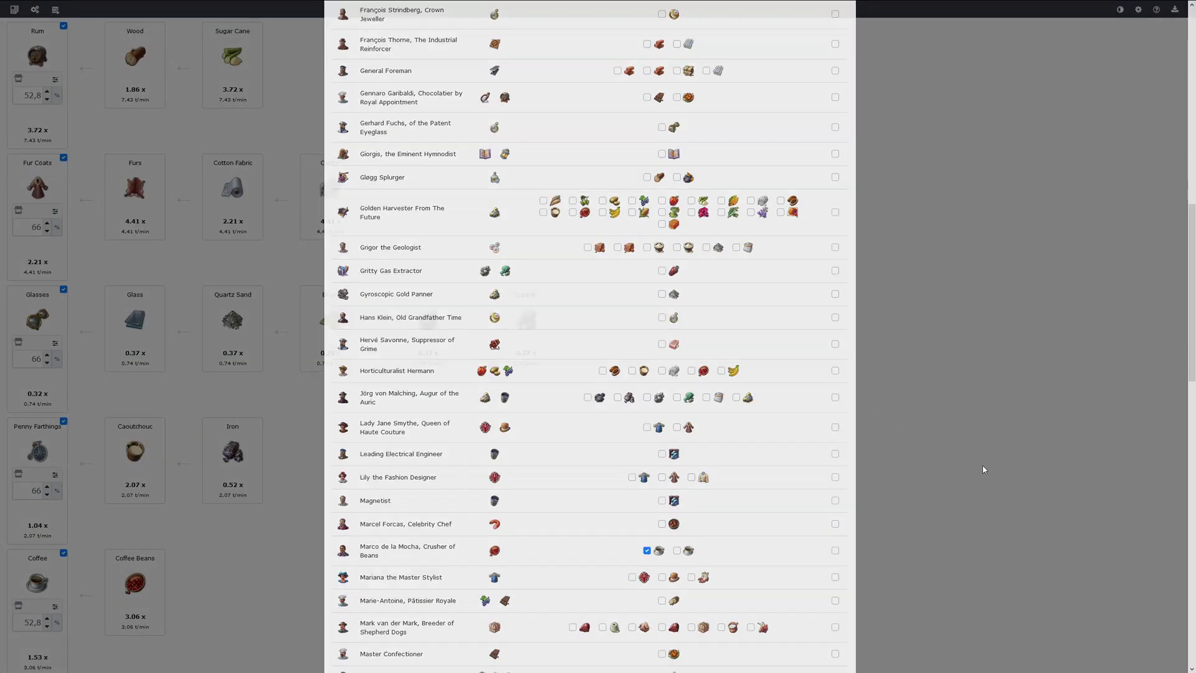
left_click(984, 469)
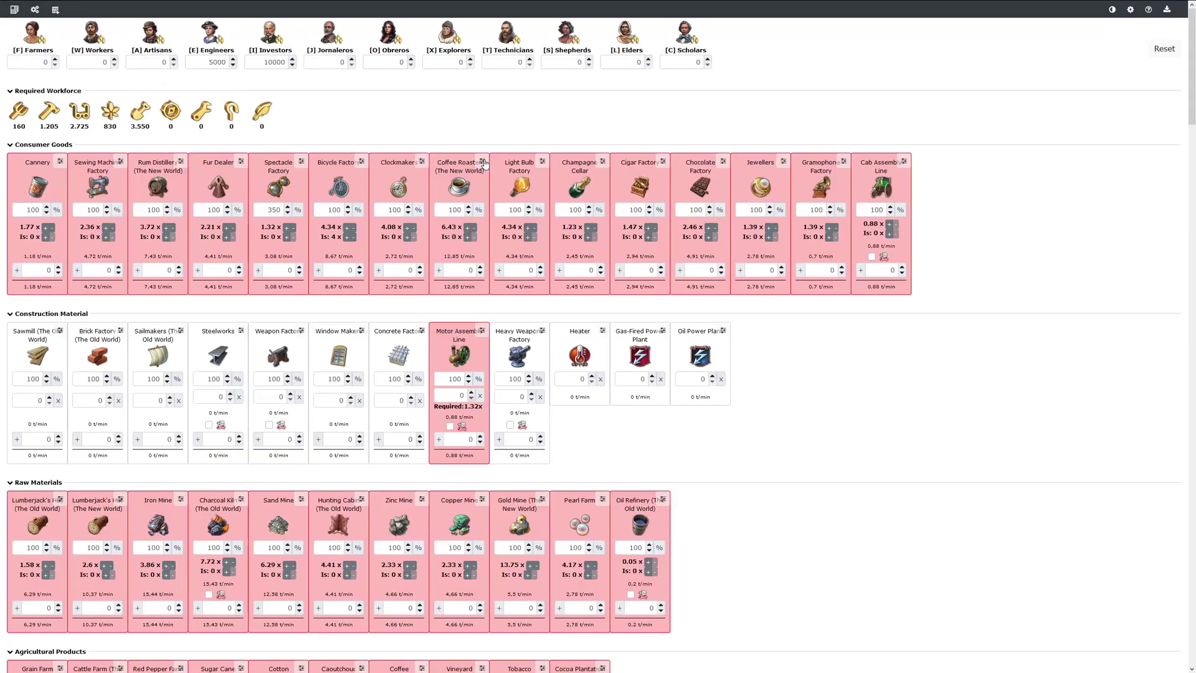
left_click(484, 163)
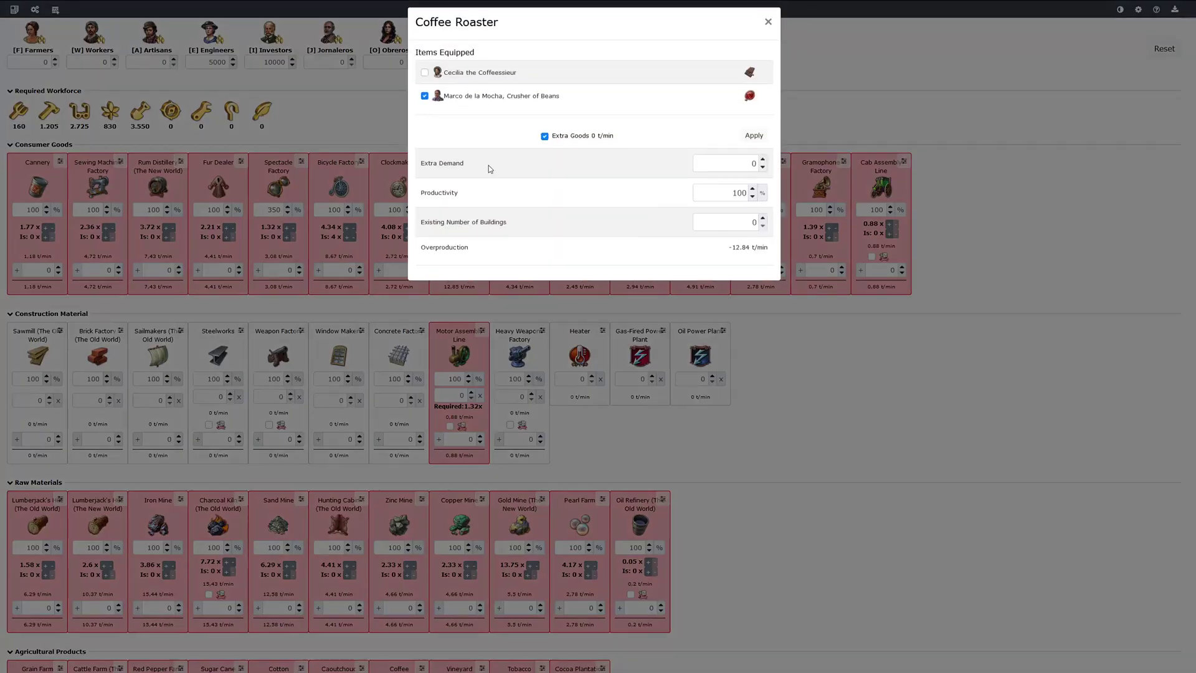
left_click(891, 423)
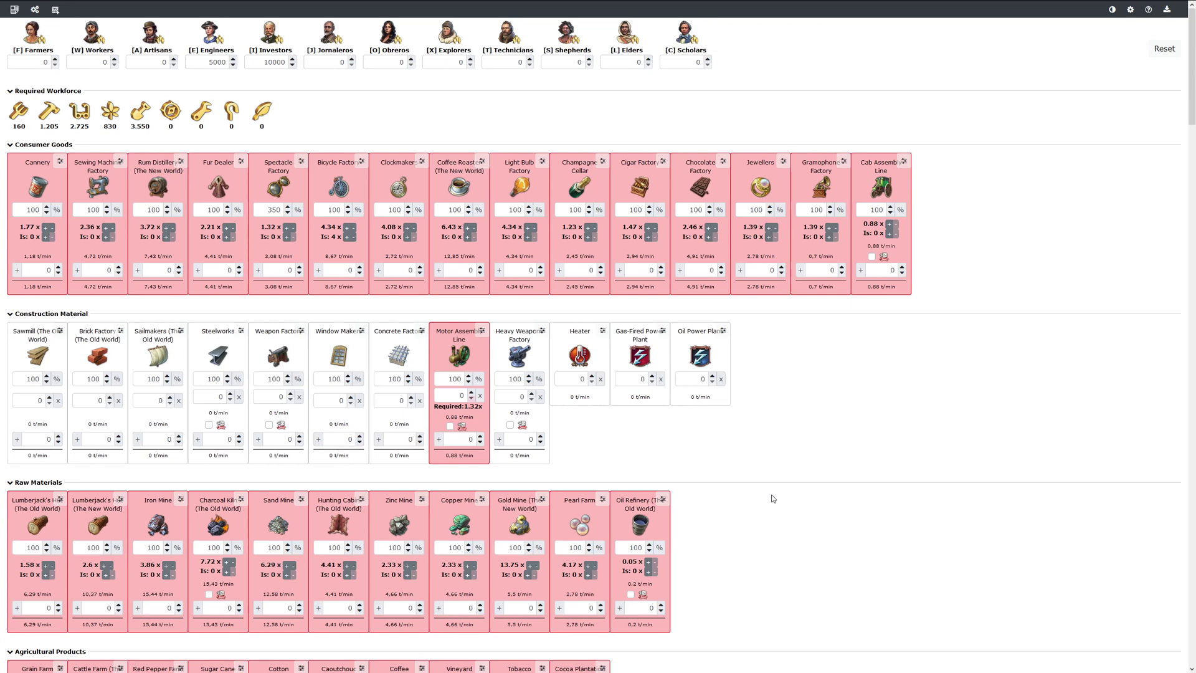
In the Settings island list, add a new Old World island named Goldfurth
left_click(1130, 9)
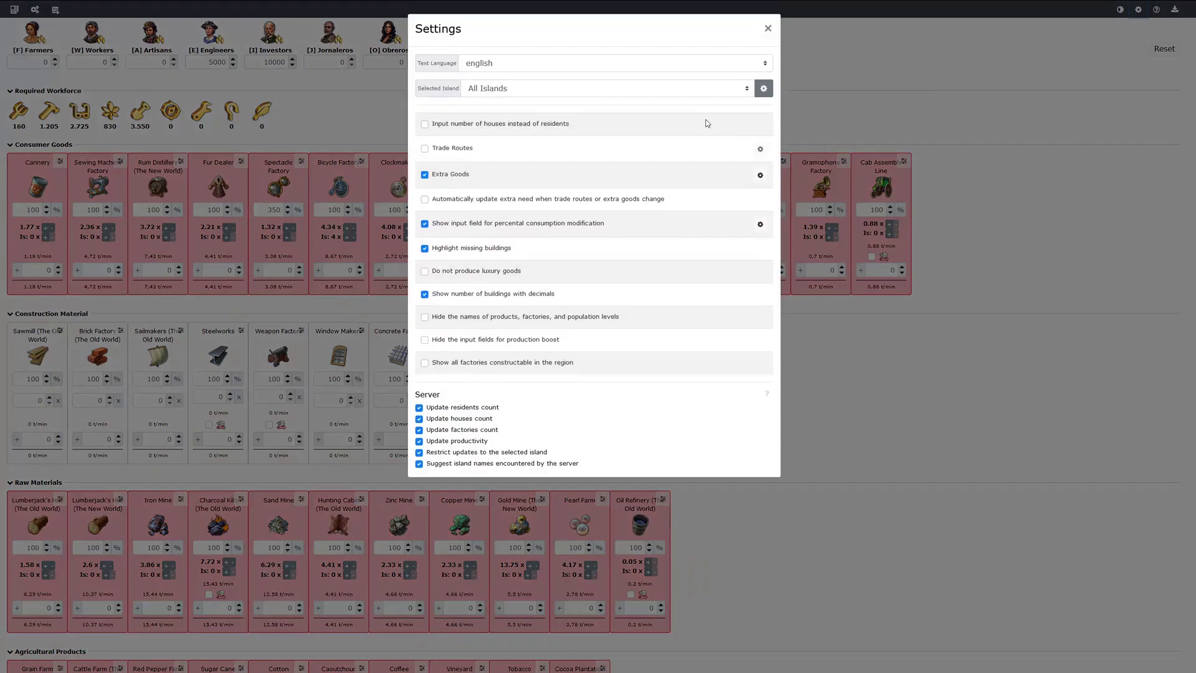
left_click(763, 88)
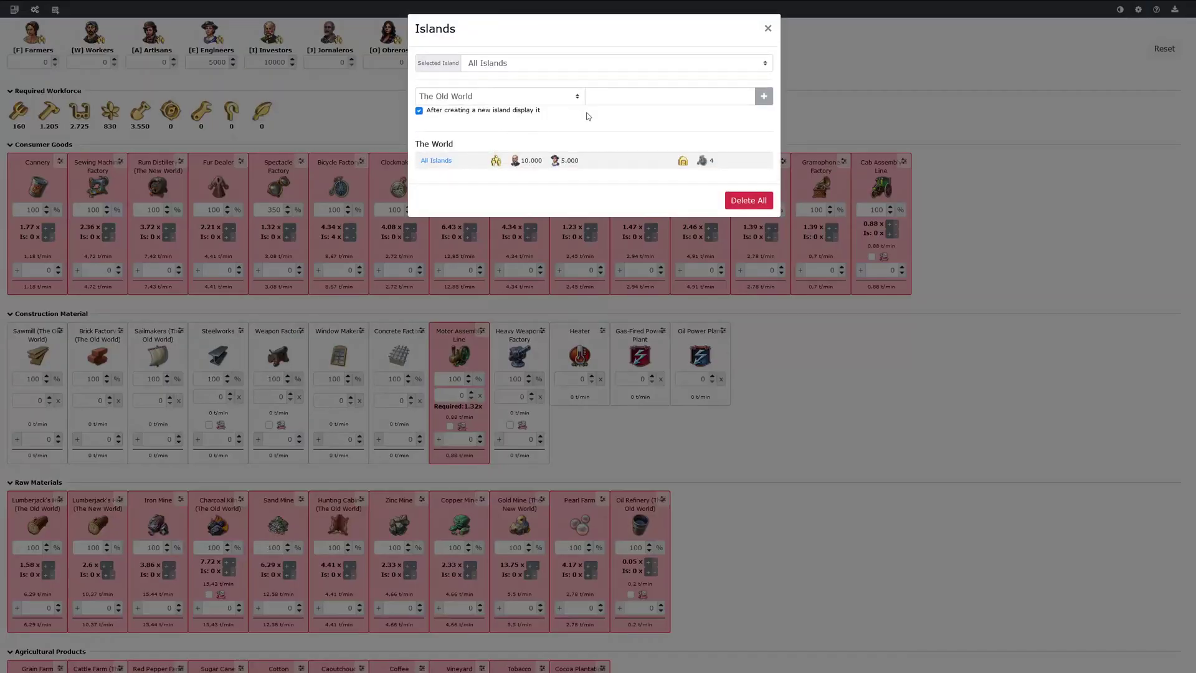
left_click(616, 97)
type("Gol")
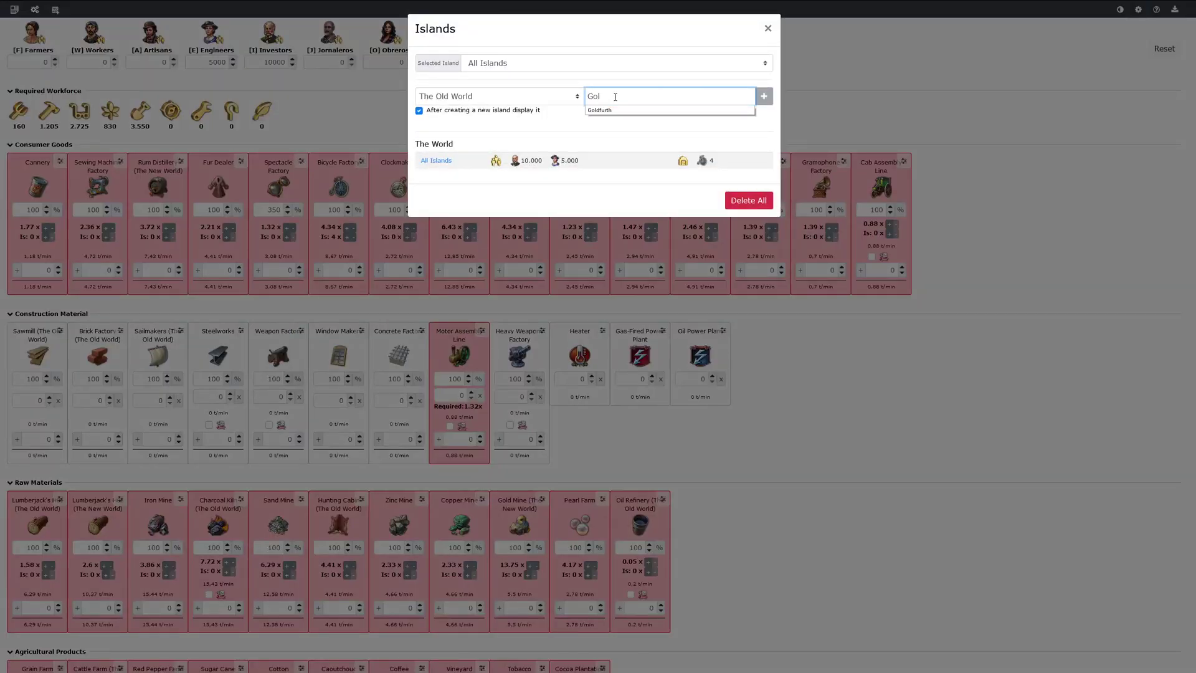
type("dfurthh")
key("Return")
left_click(527, 99)
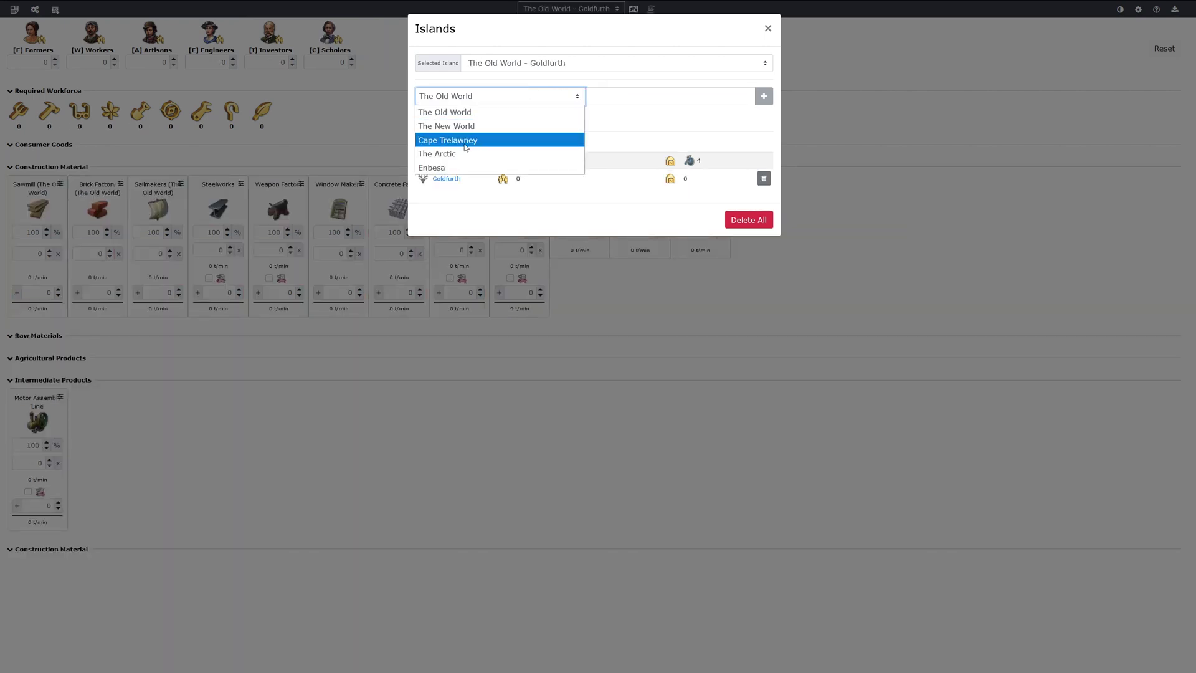
Add Crown Falls as a Cape Trelawney island
left_click(467, 137)
left_click(630, 91)
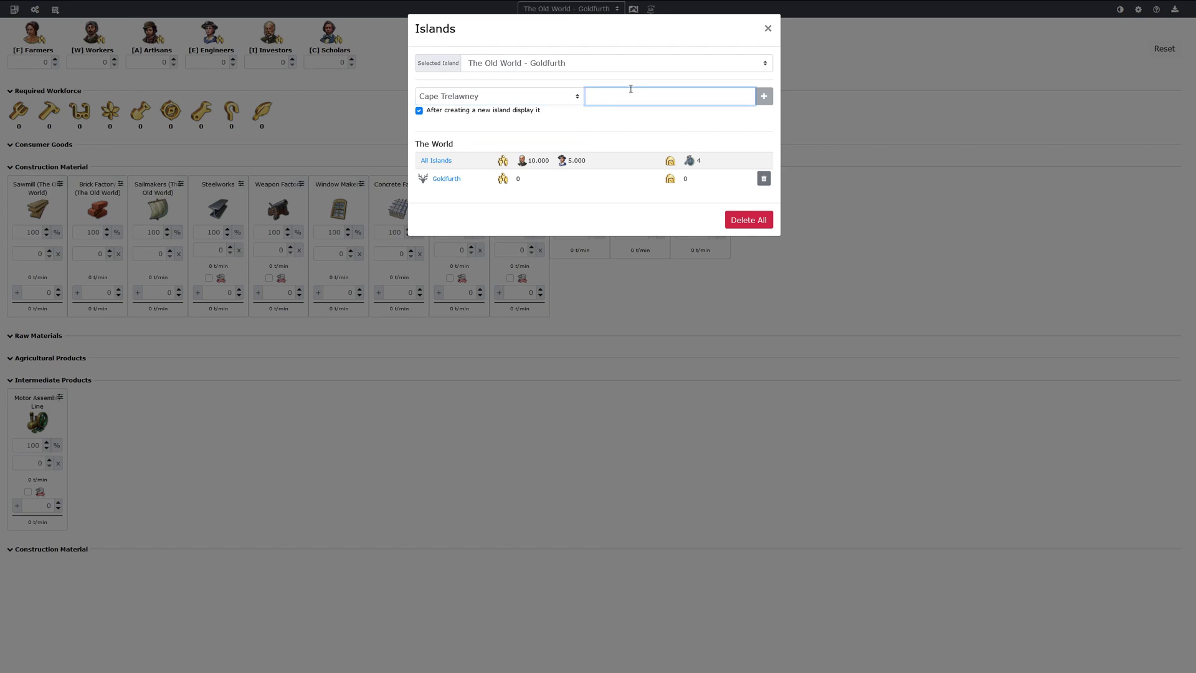
type("Crown Fa")
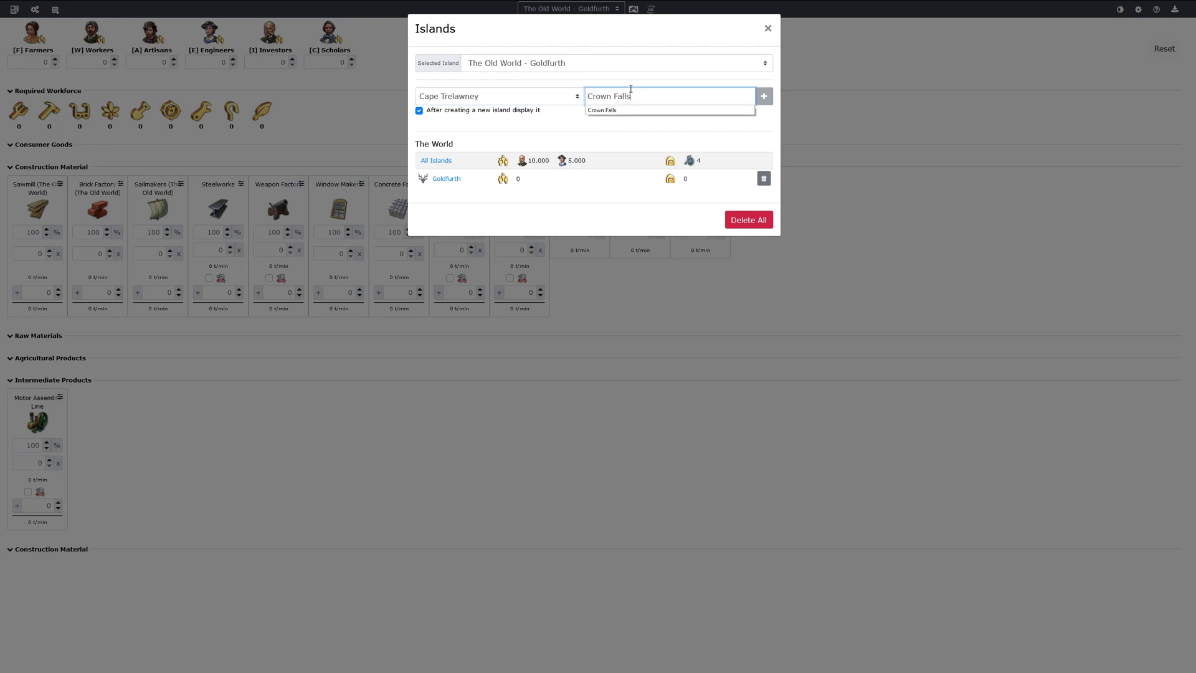
key("Return")
left_click(509, 97)
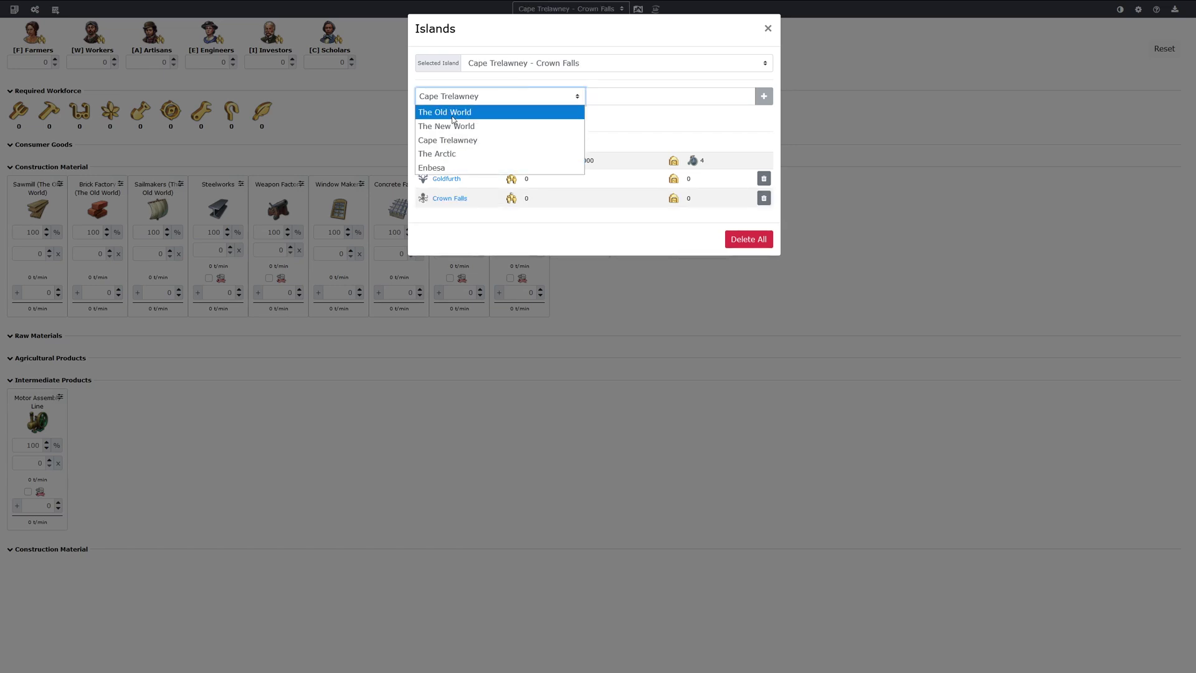
Add Colony as a New World island
left_click(447, 126)
left_click(598, 101)
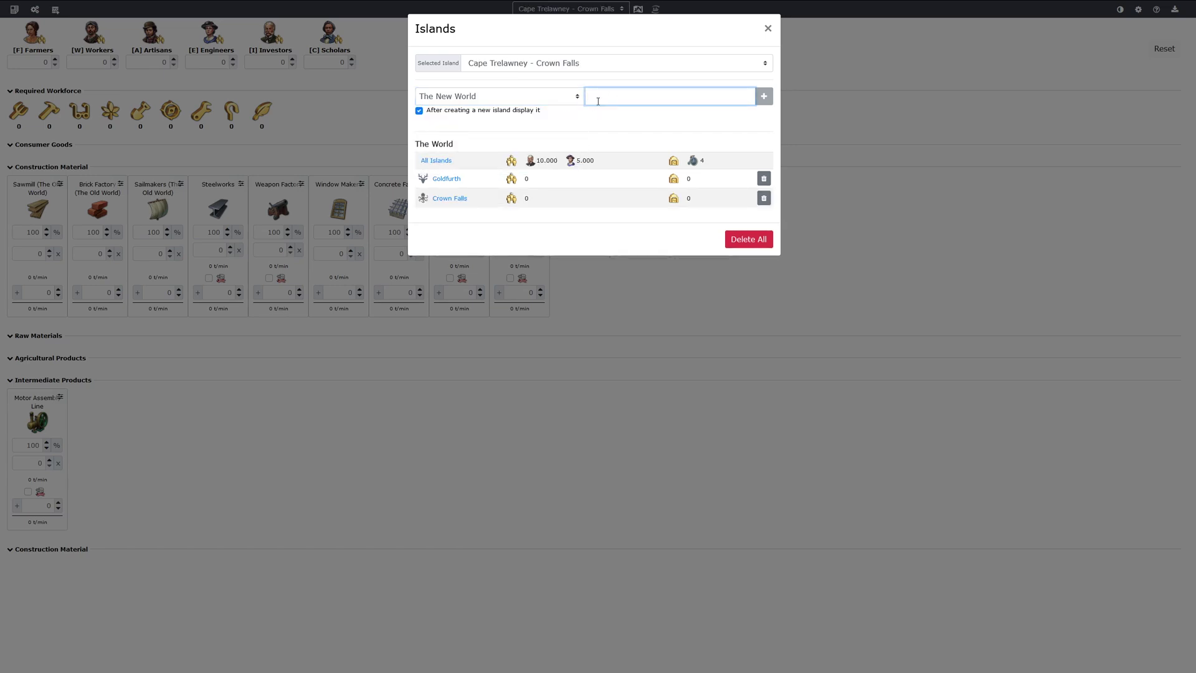
type("Colony")
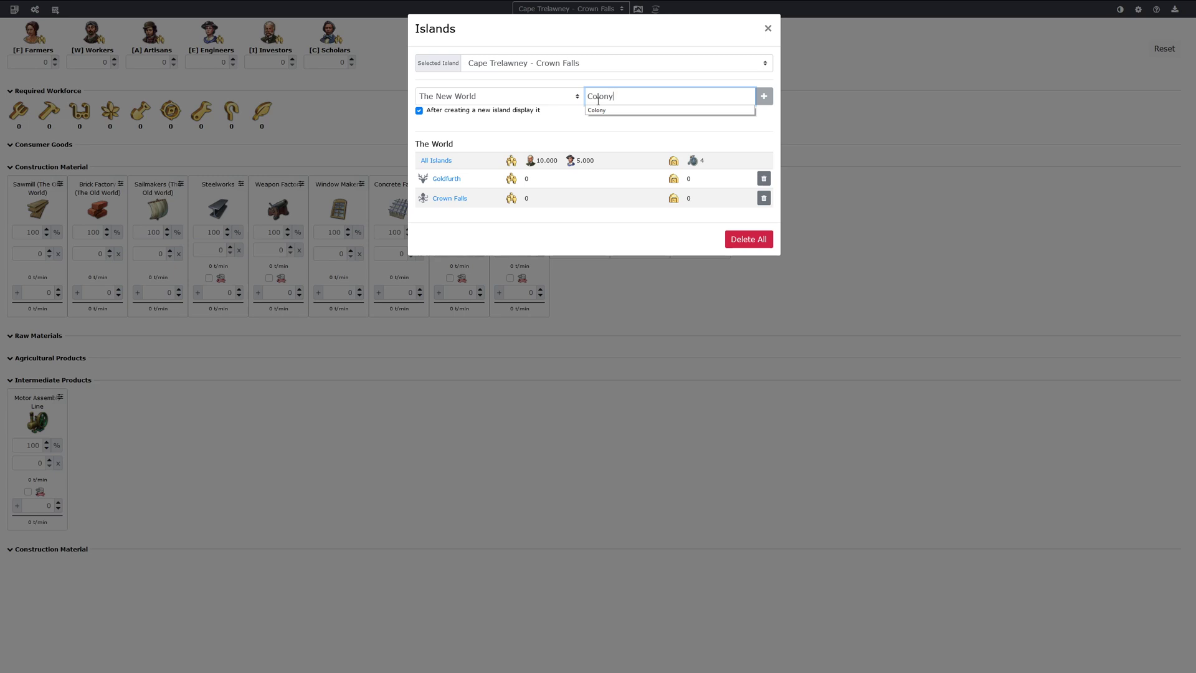
key("Escape")
key("Return")
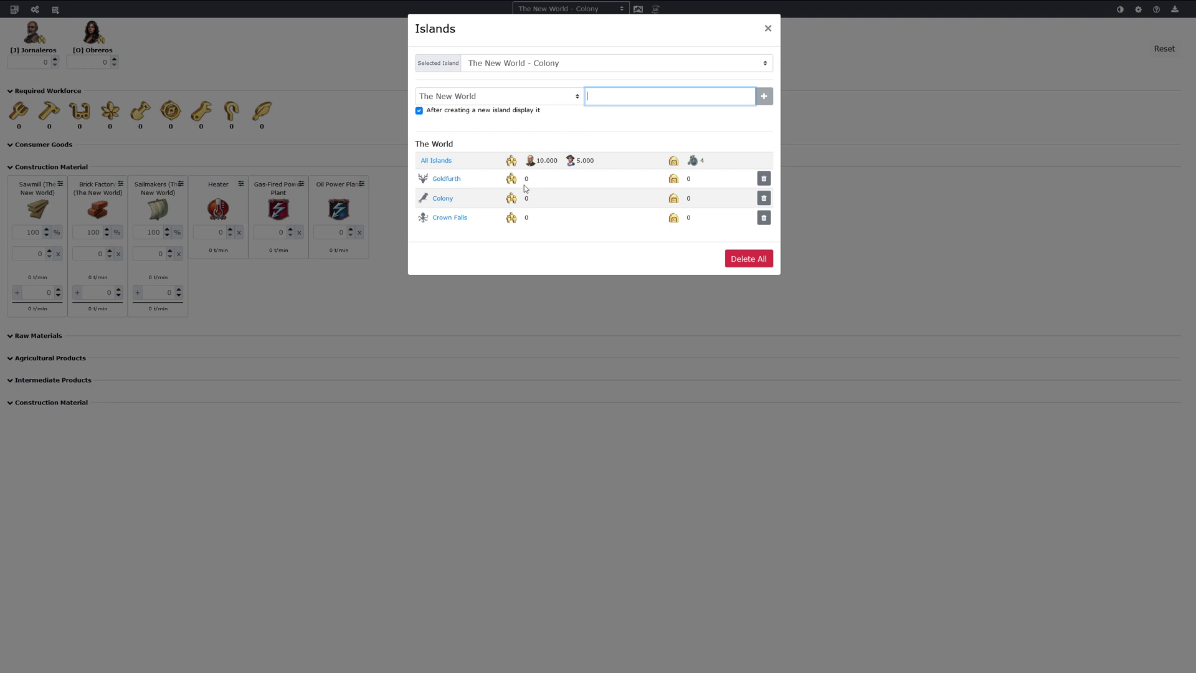
Switch to Goldfurth and set its Investors population to 10000
left_click(447, 181)
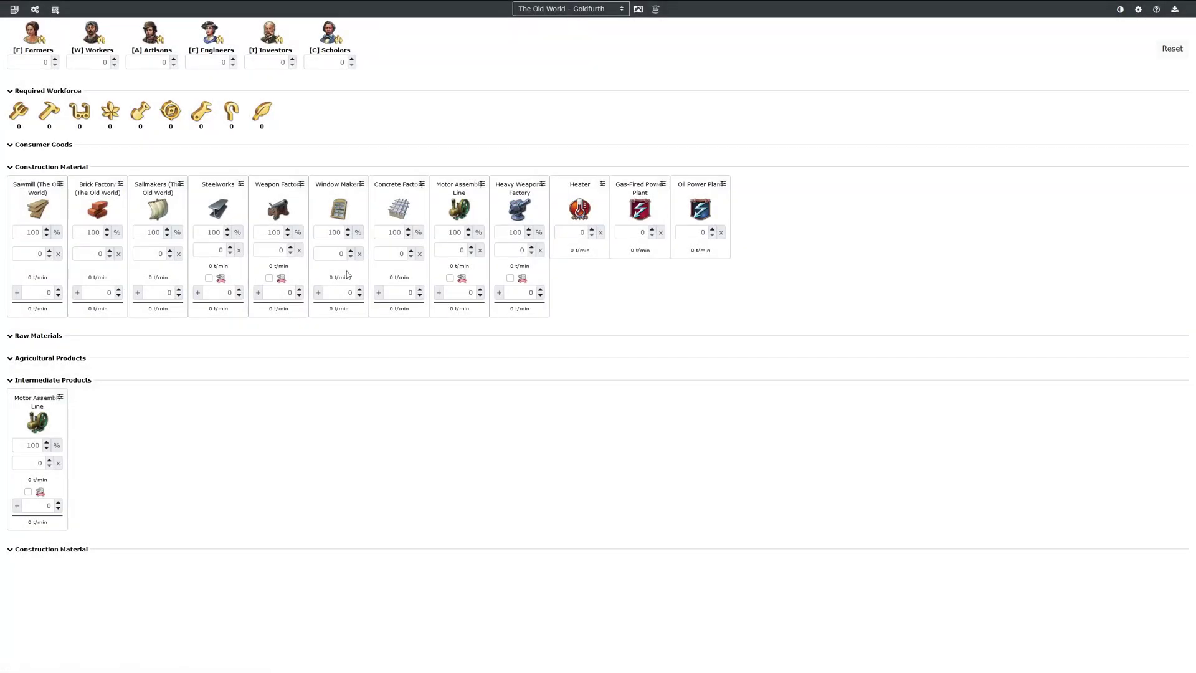
left_click(278, 63)
left_click(425, 125)
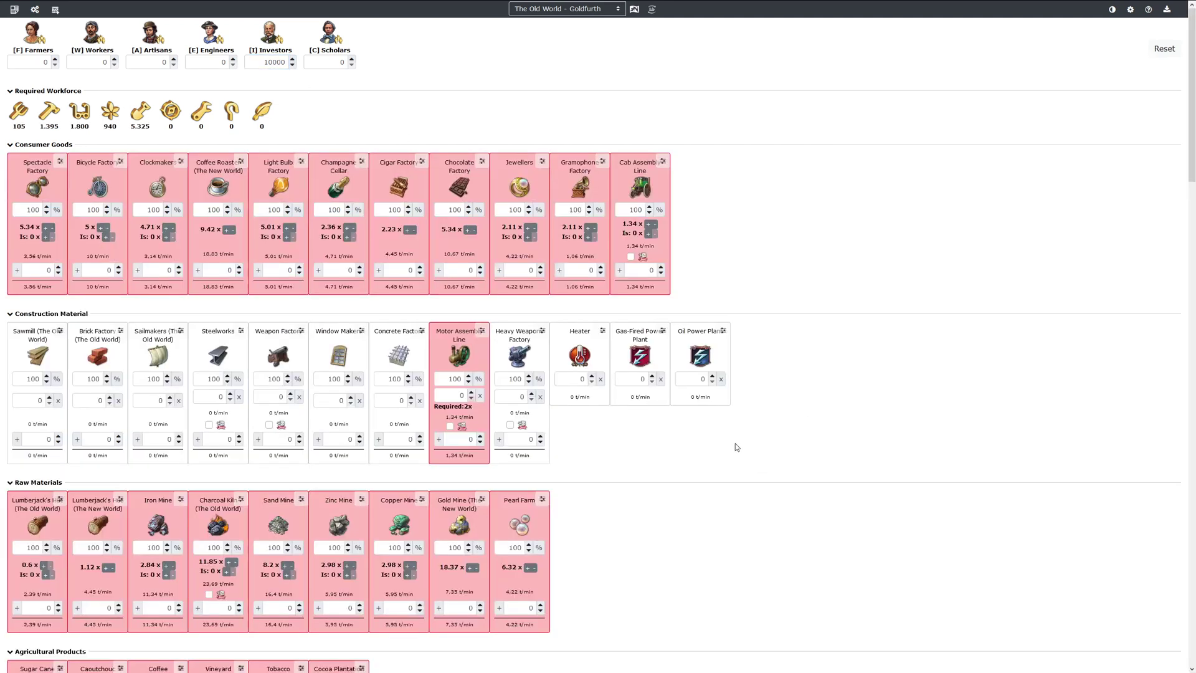
Scroll down the overview and clear the accidental text selection
scroll(733, 442, "down", 1)
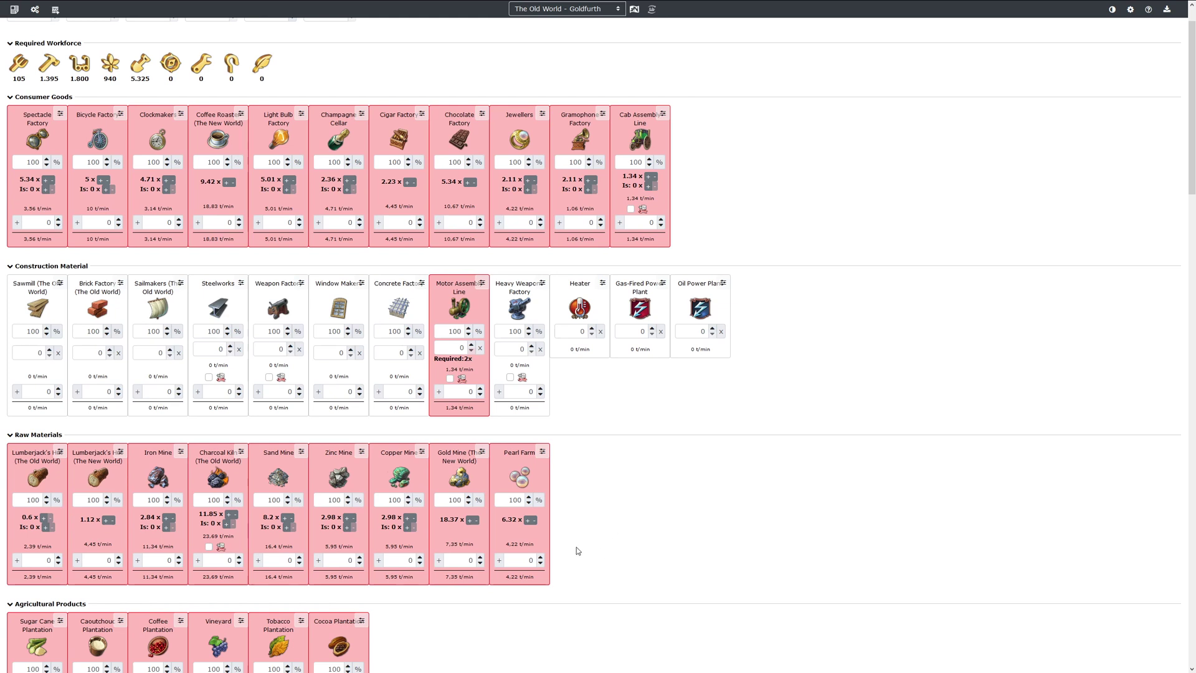
left_click_drag(546, 540, 37, 477)
left_click(568, 539)
Turn on Trade Routes in the calculator settings
left_click(1130, 10)
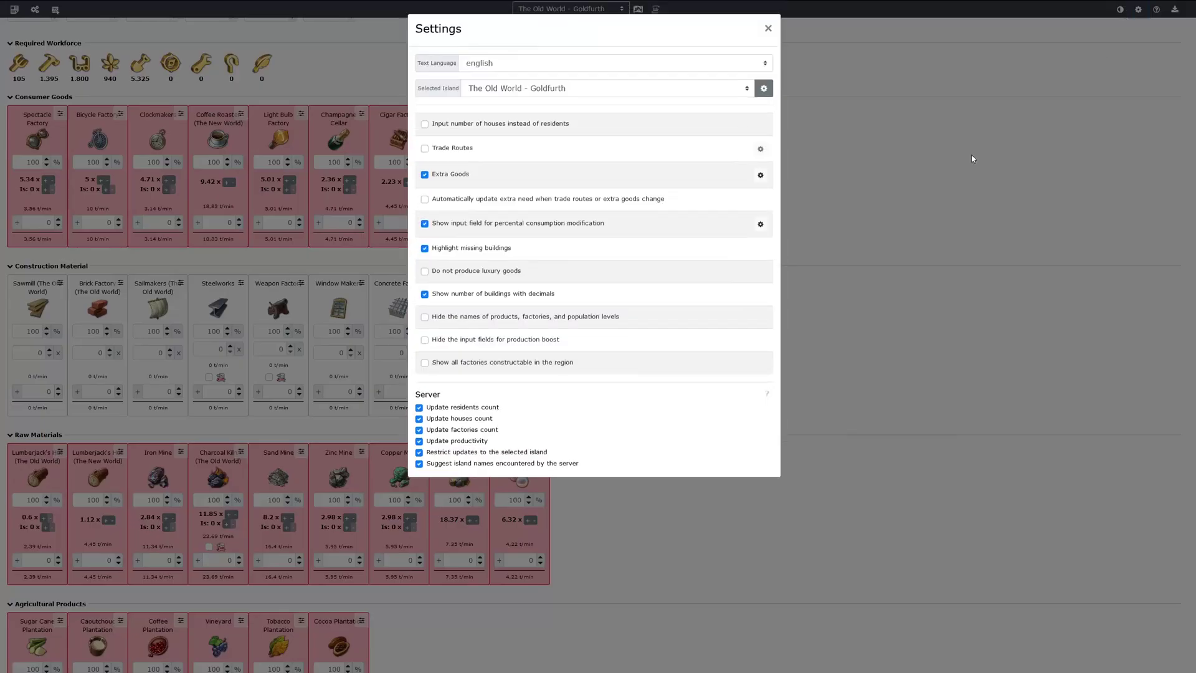
left_click(424, 148)
left_click(667, 548)
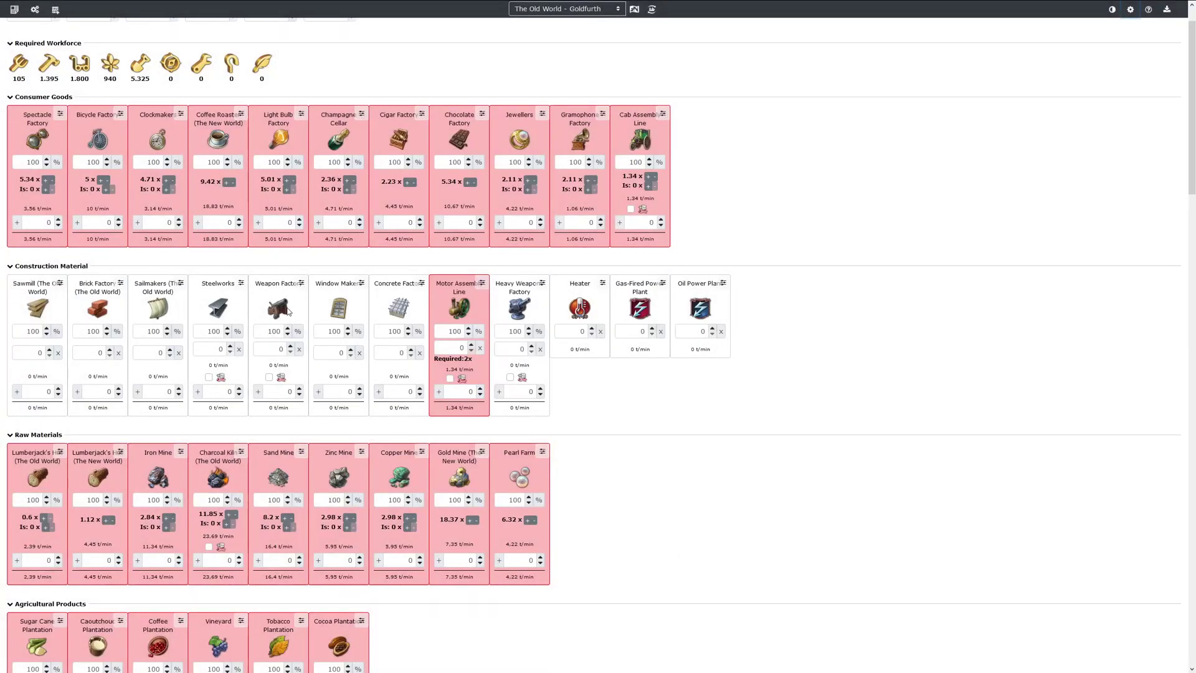
Add a 10.67 t/min chocolate trade route from the Colony to Goldfurth as extra demand
left_click(483, 115)
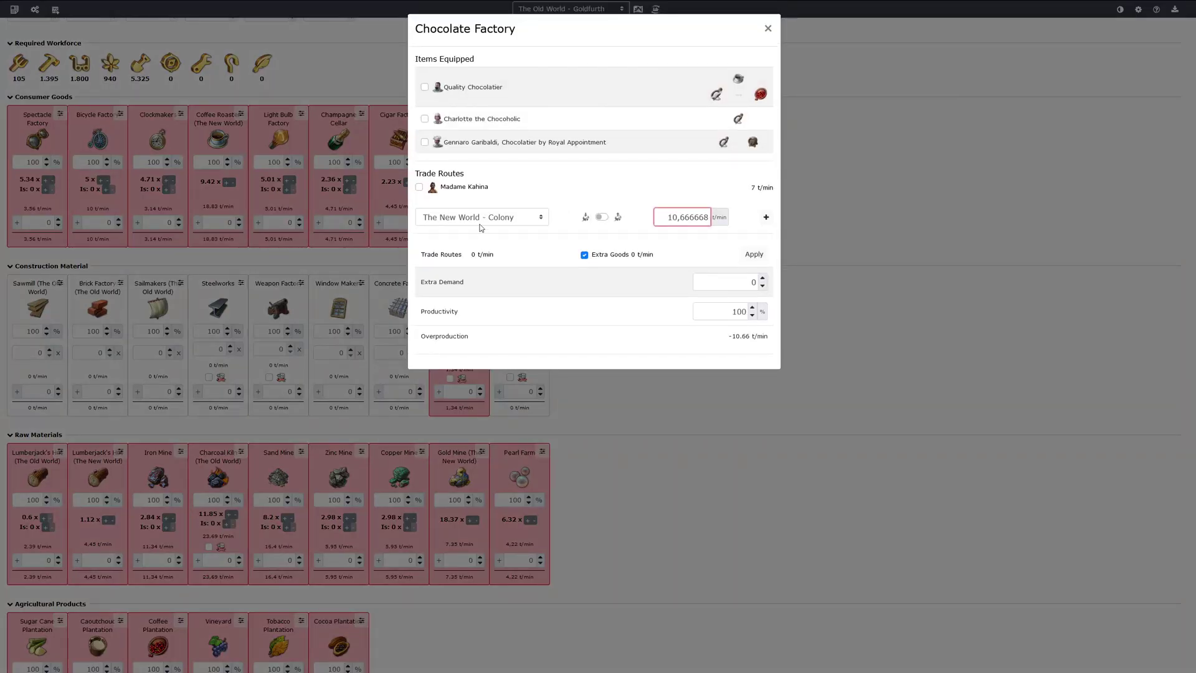
double_click(669, 219)
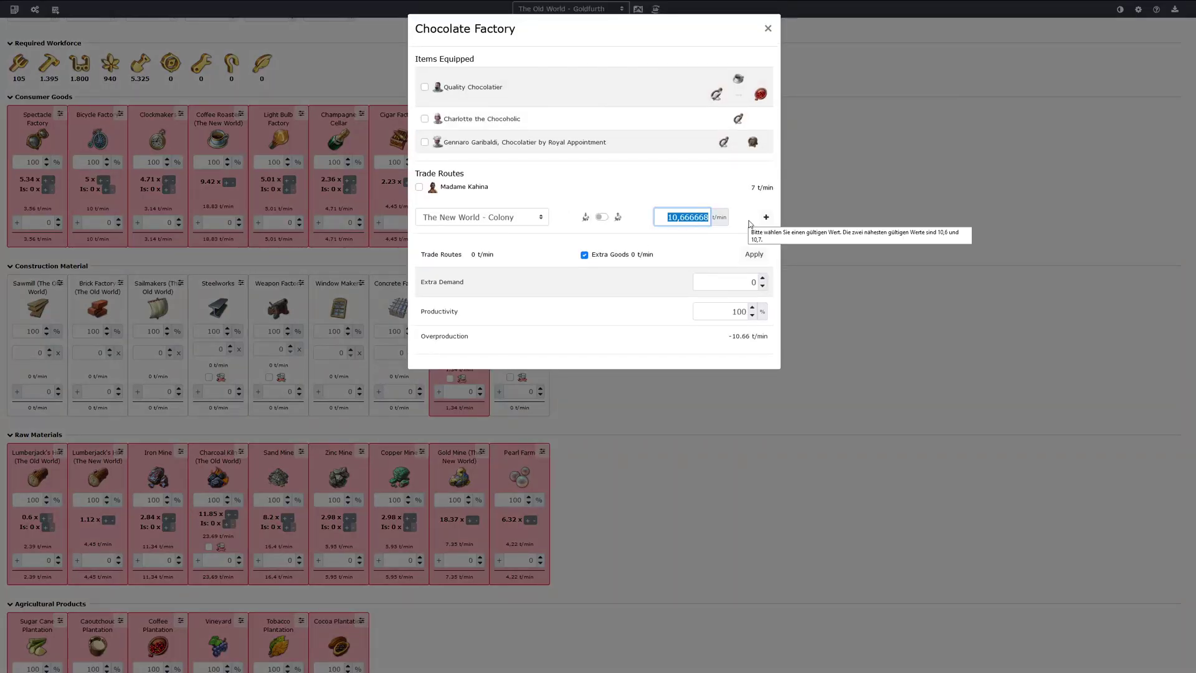
left_click(726, 340)
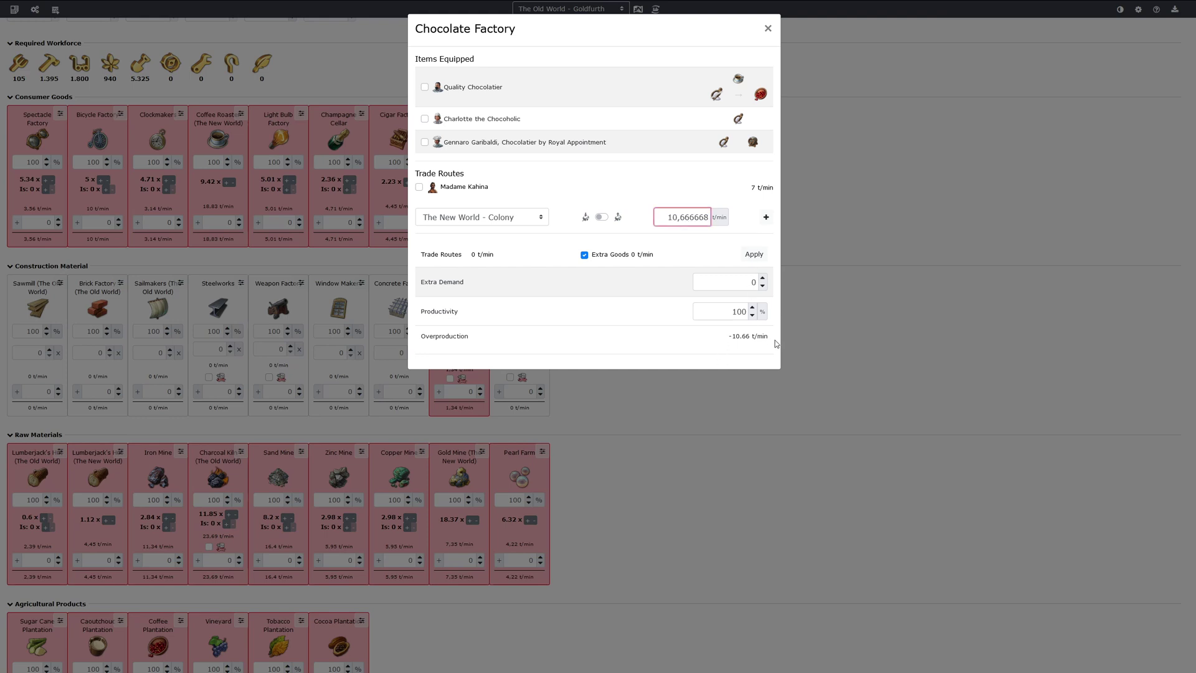
left_click(766, 217)
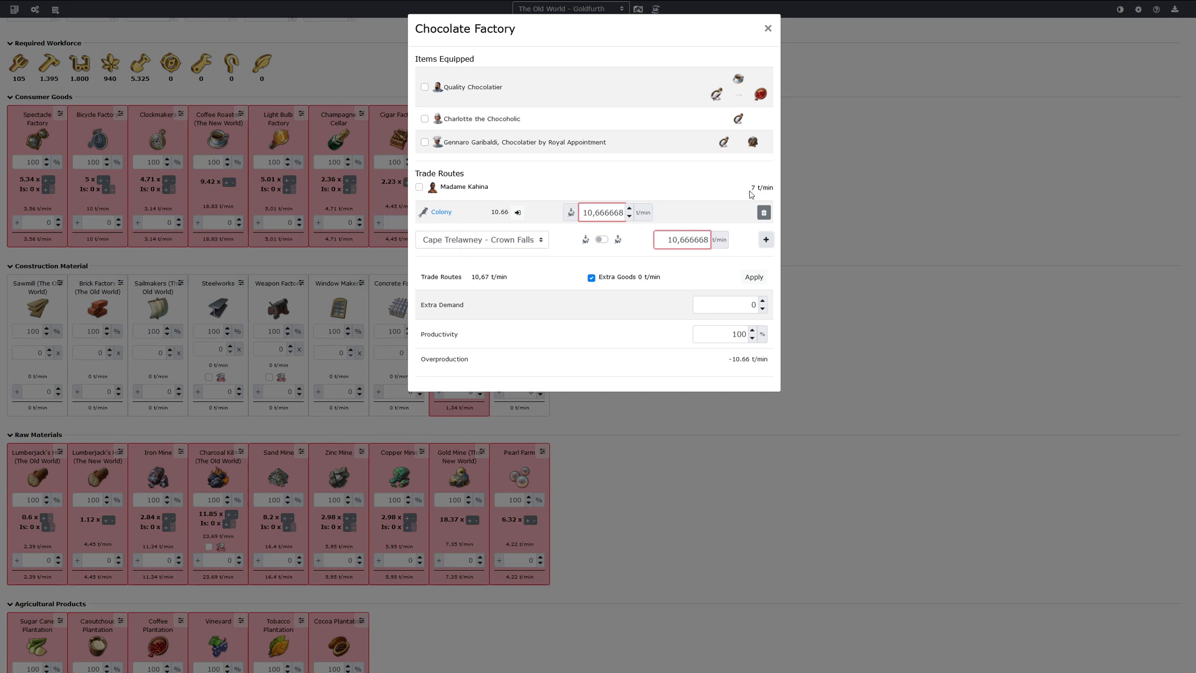
left_click_drag(750, 195, 772, 191)
left_click(757, 278)
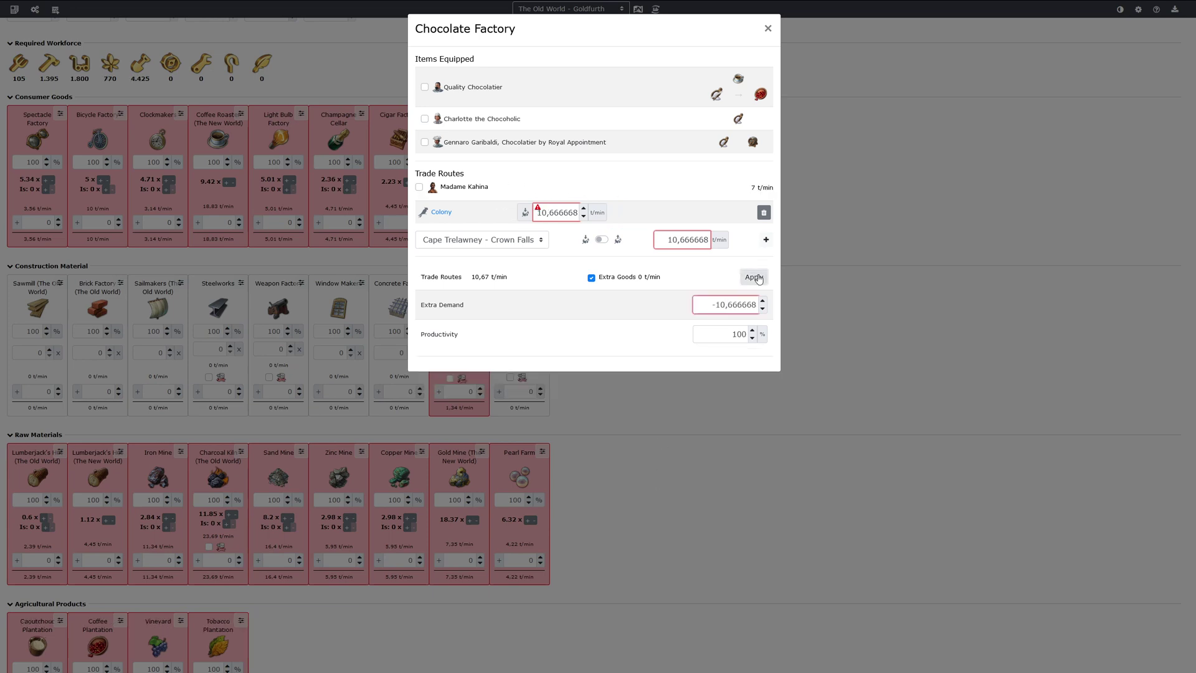
left_click_drag(535, 212, 600, 214)
left_click(443, 214)
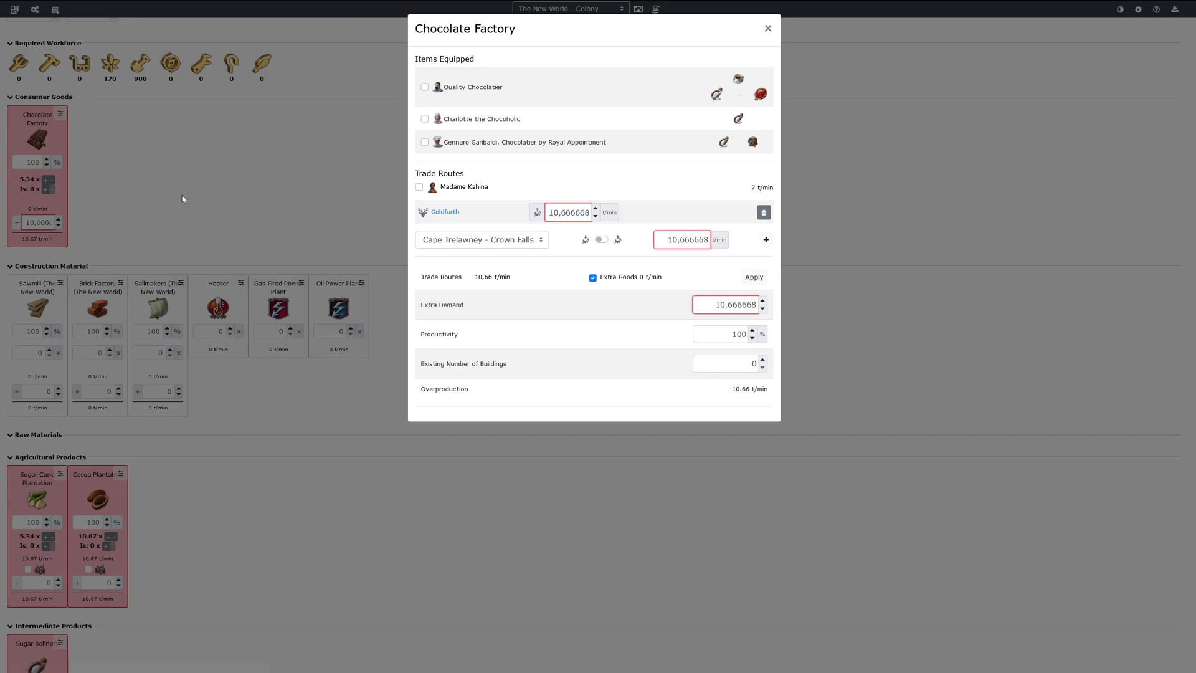
Set the Colony's Chocolate Factory productivity to 200%
left_click(182, 196)
left_click(19, 162)
key("shift+Right")
type("2")
left_click(46, 189)
left_click(46, 189)
left_click(45, 189)
left_click(46, 188)
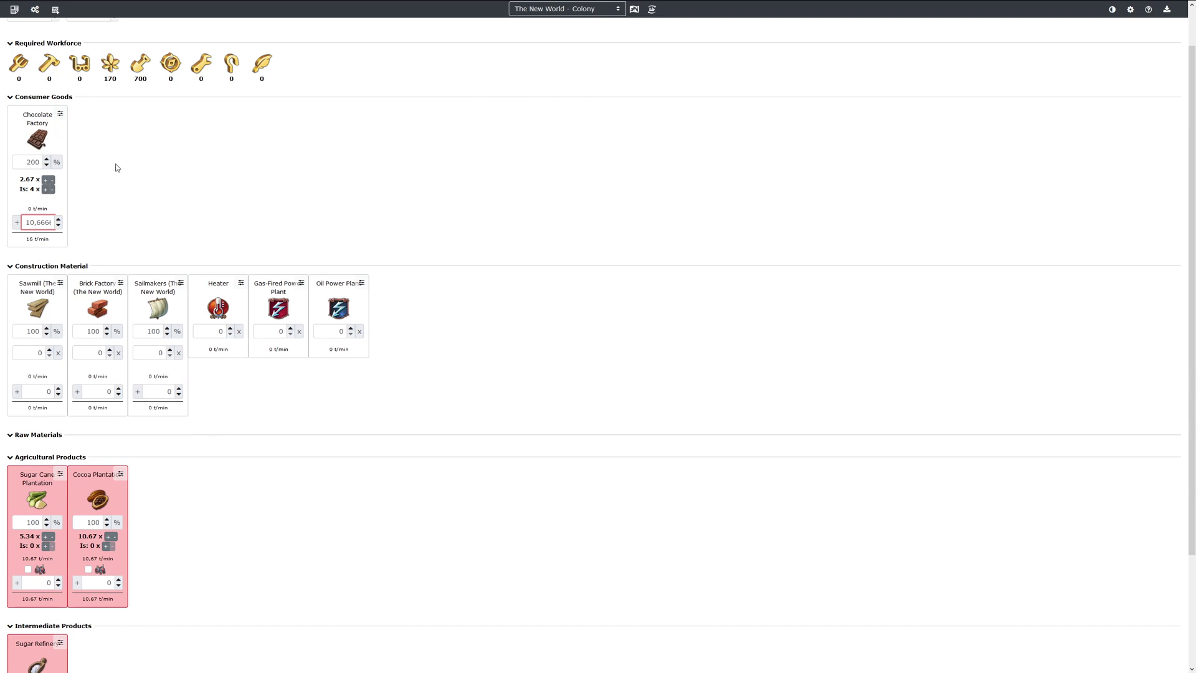
Switch back to The Old World - Goldfurth island
left_click(571, 12)
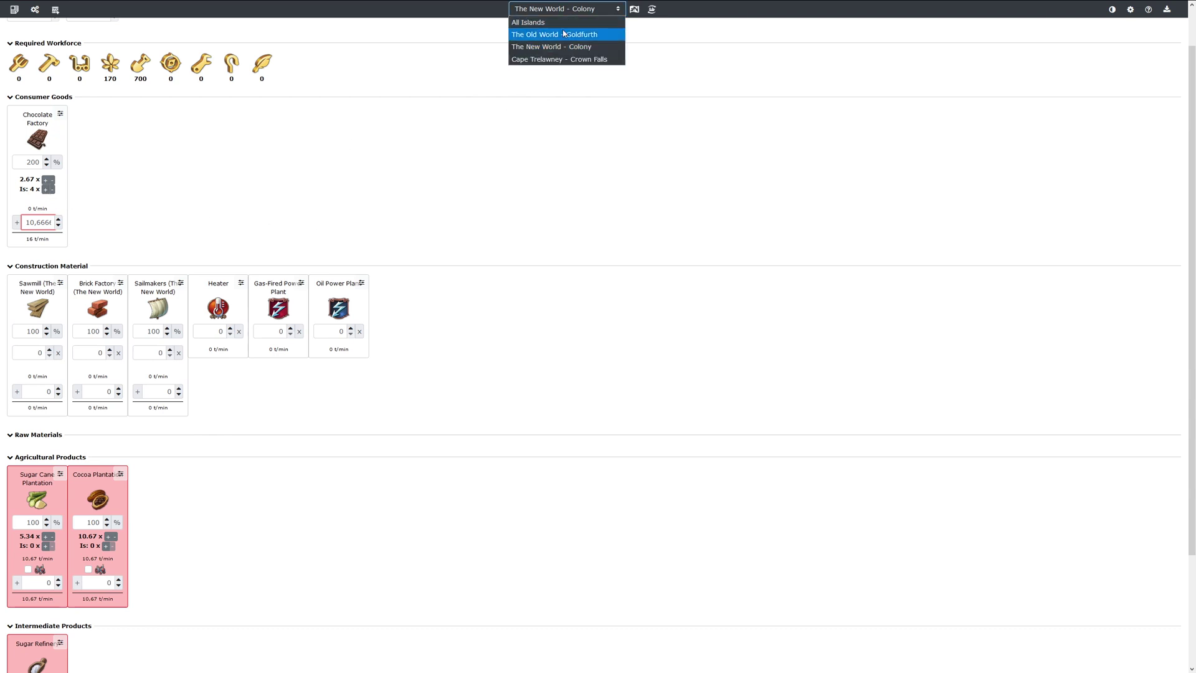
key("Escape")
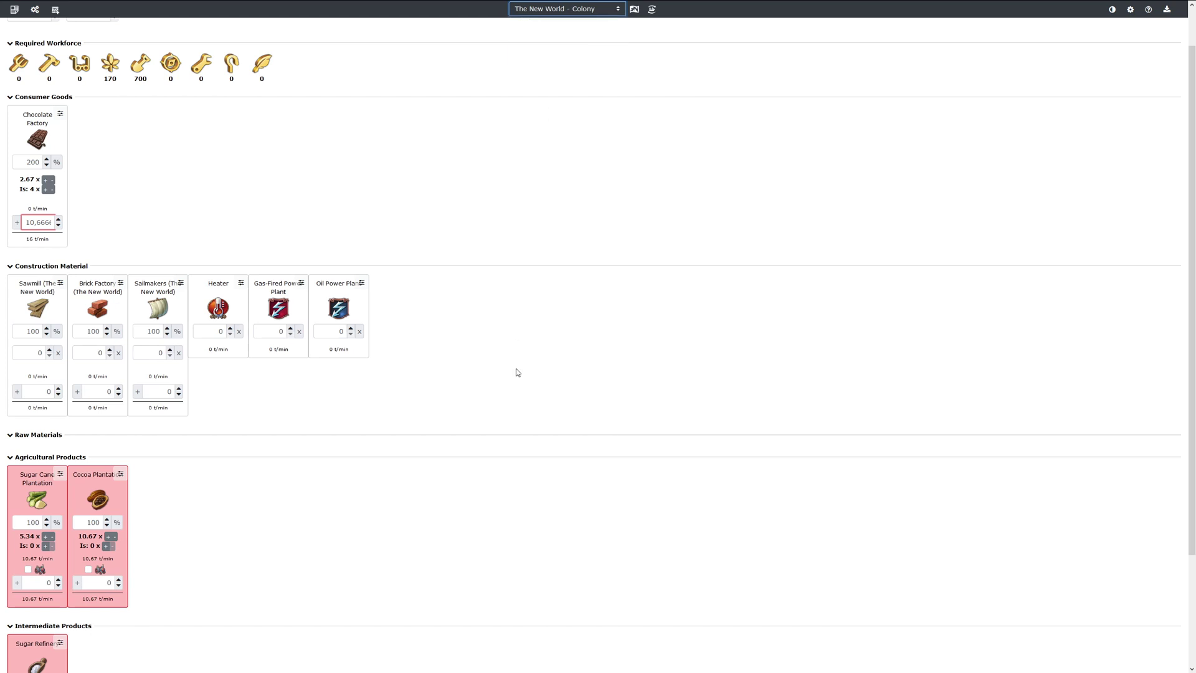
key("Up")
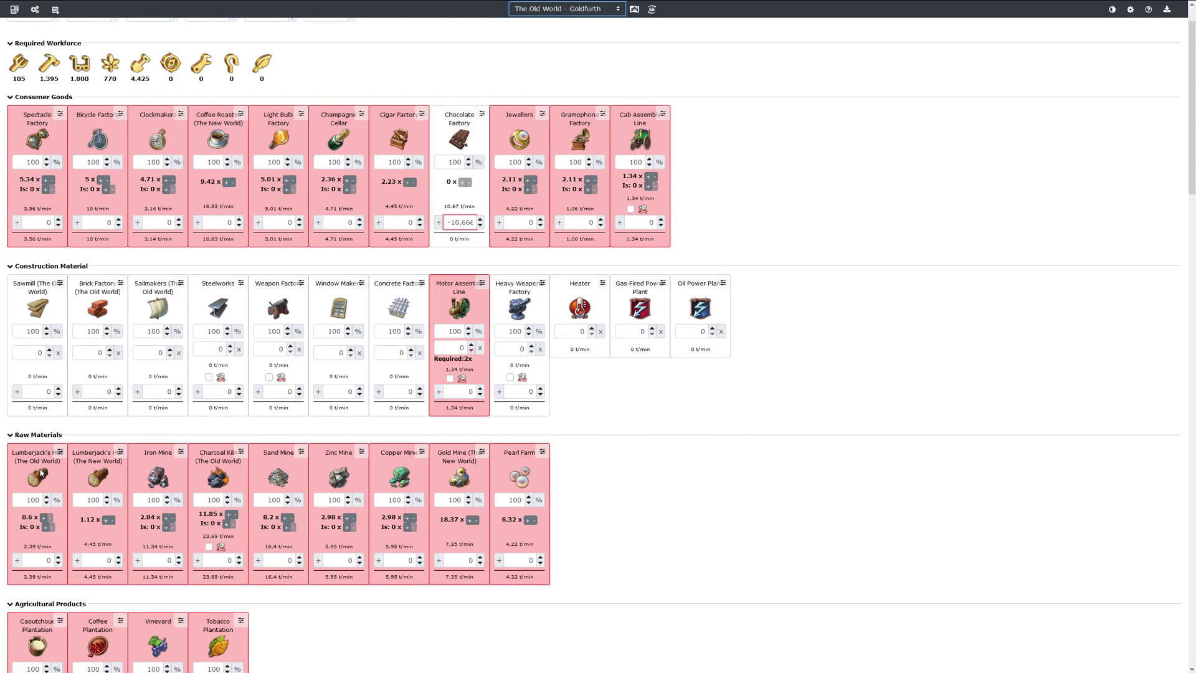
Source Goldfurth's Wood from Lumberjack's Hut (The New World) instead of Old World lumberjacks
left_click(121, 453)
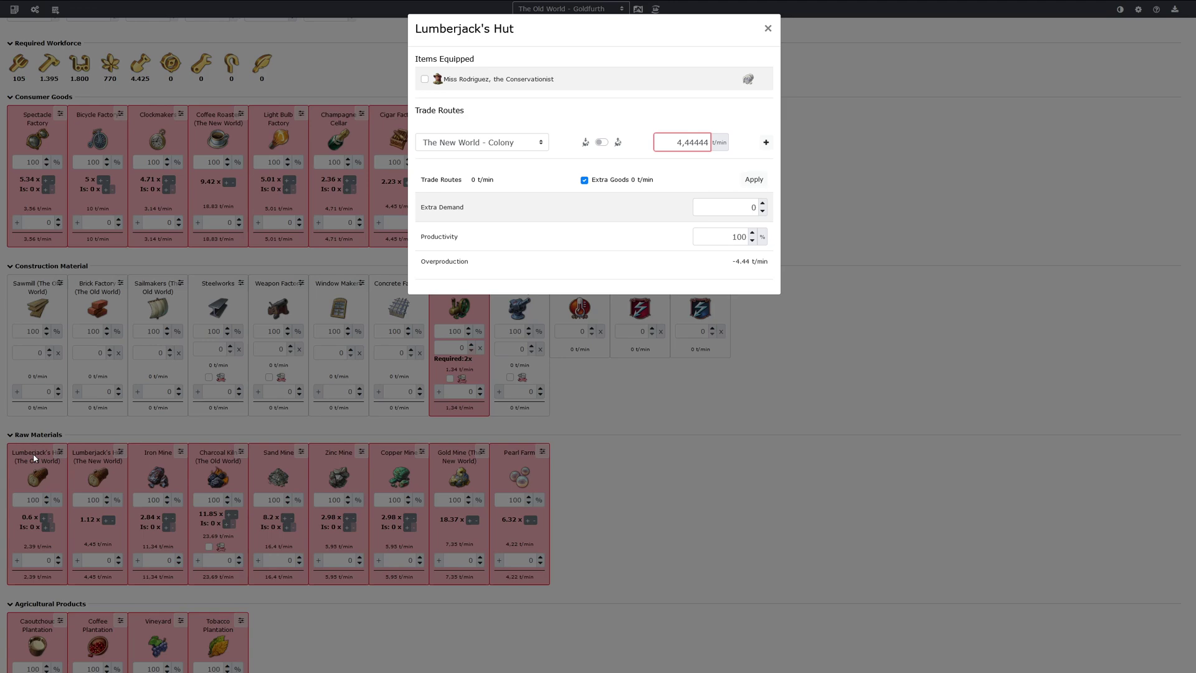
left_click(509, 478)
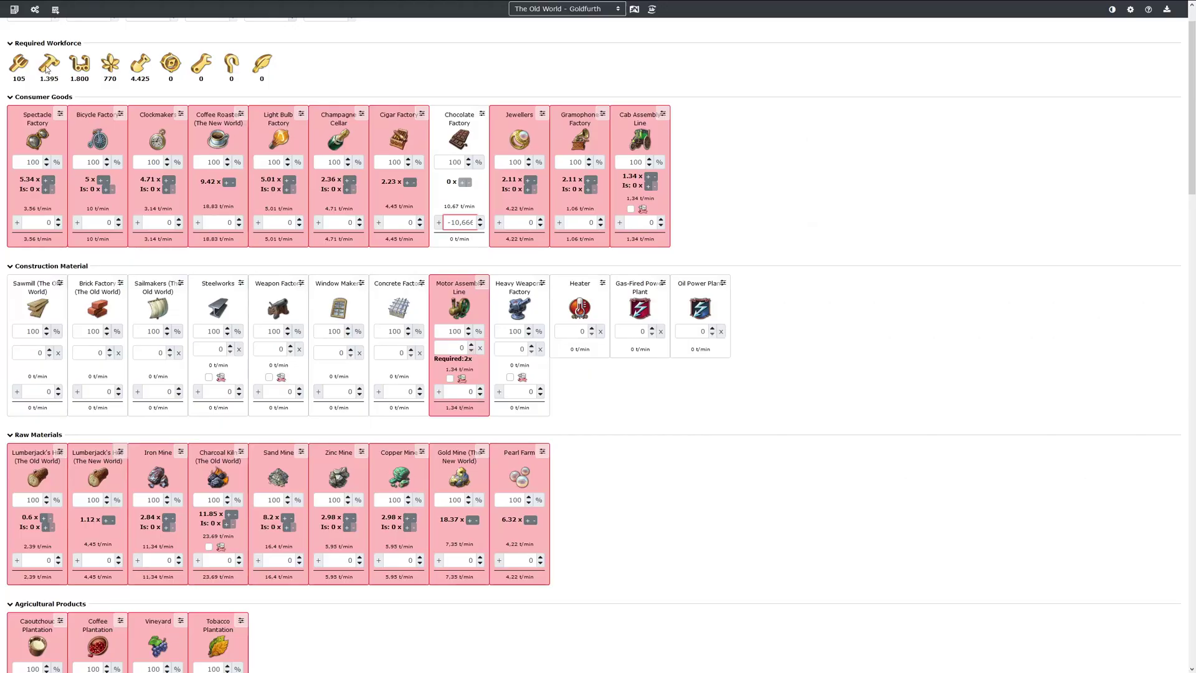
left_click(35, 9)
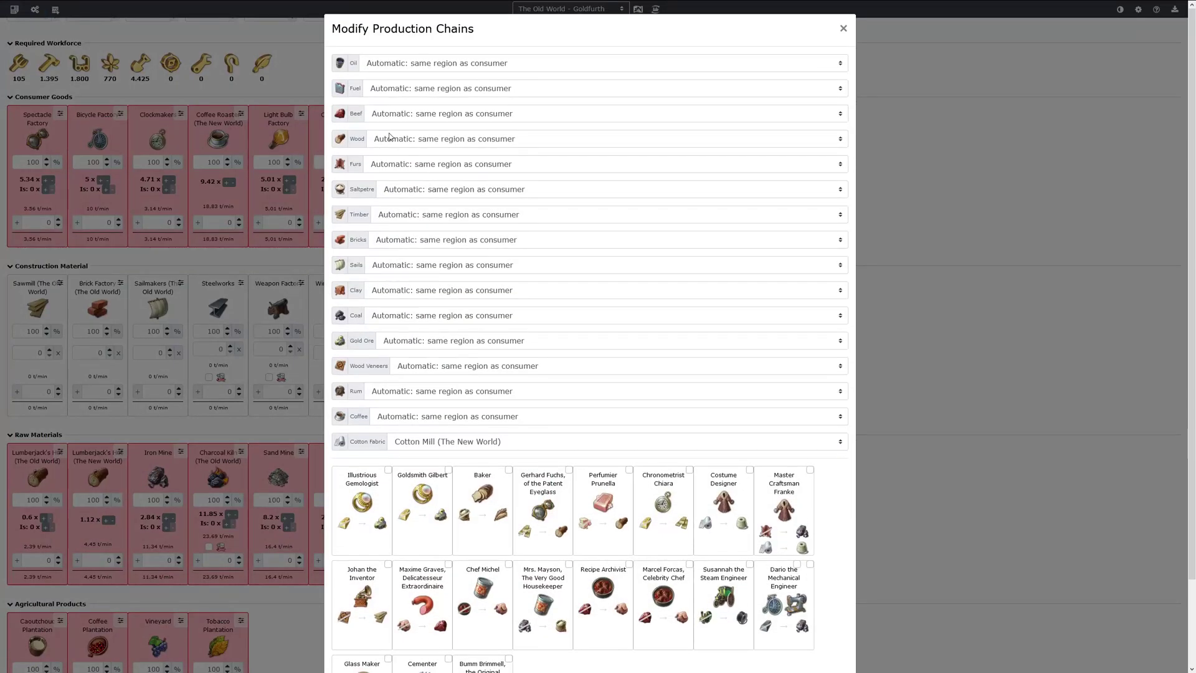
left_click(396, 139)
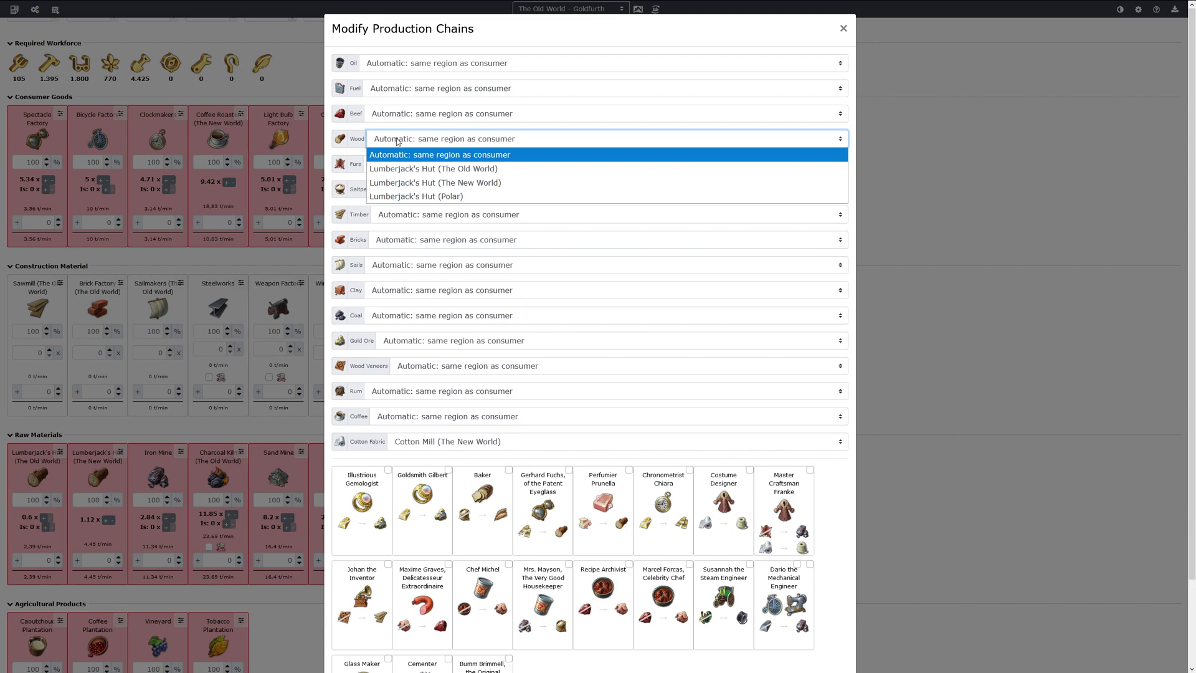
left_click(484, 184)
left_click(999, 371)
Add a 6,830172 t/min wood trade route from the Colony to the New World lumberjacks
left_click(60, 452)
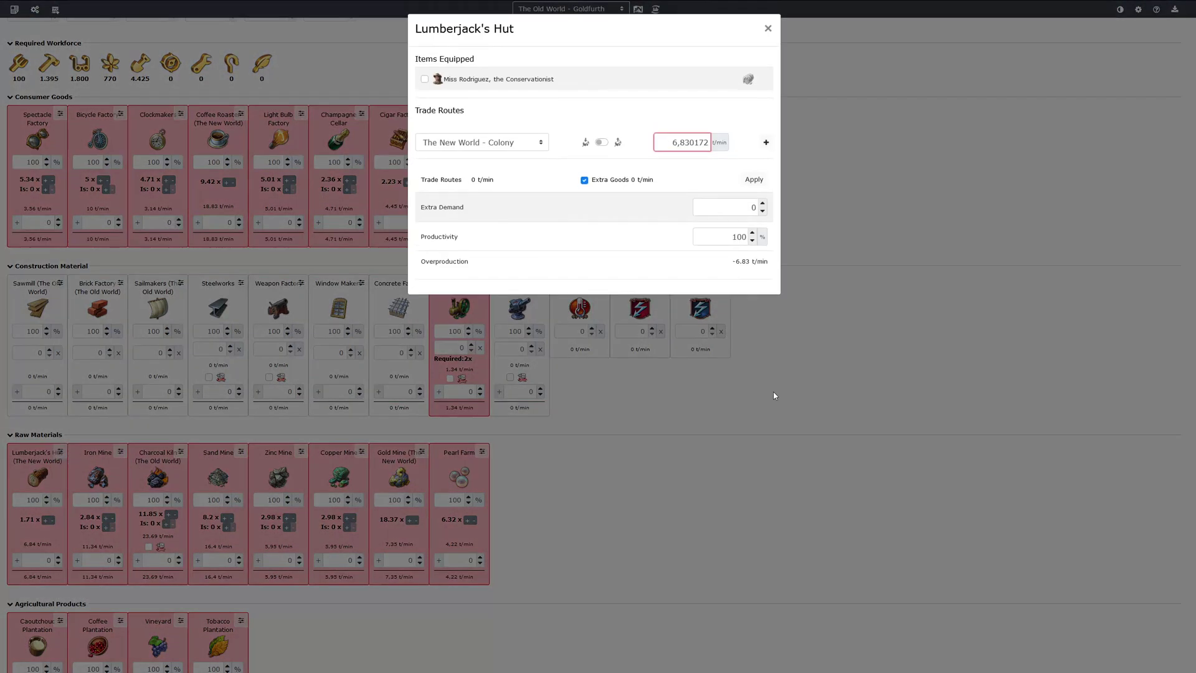
left_click(766, 142)
left_click(723, 483)
scroll(790, 241, "up", 1)
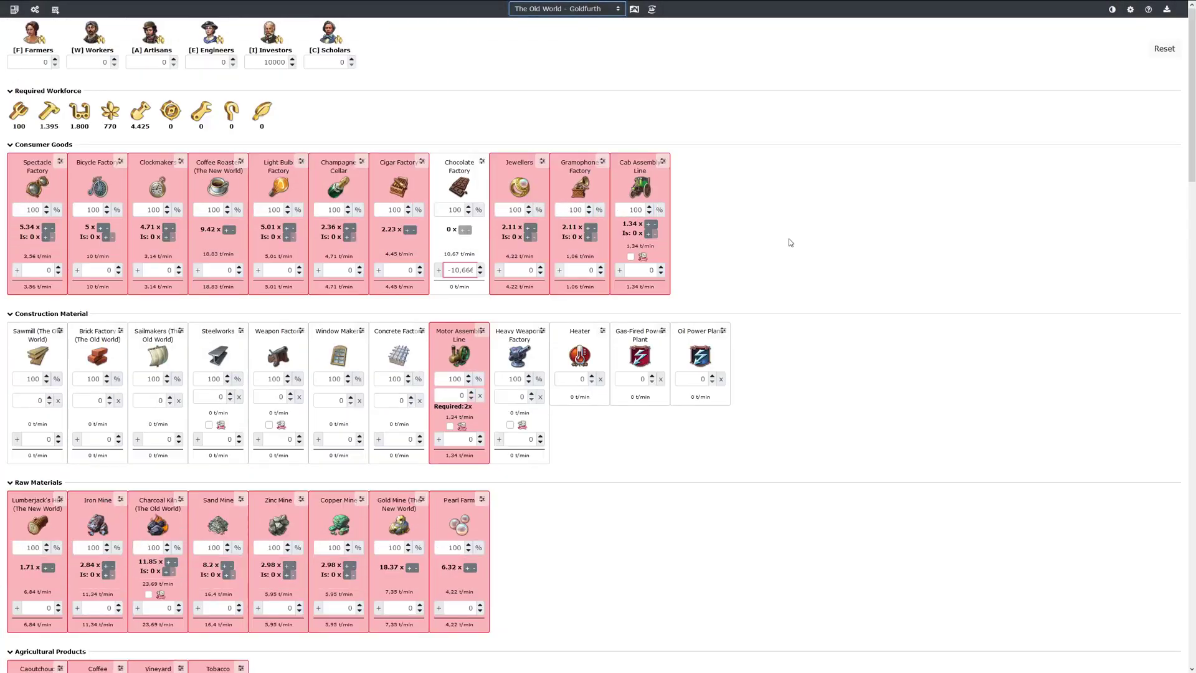
Enable 'Automatically update extra need' in the calculator settings
left_click(1130, 10)
left_click(451, 203)
left_click(892, 334)
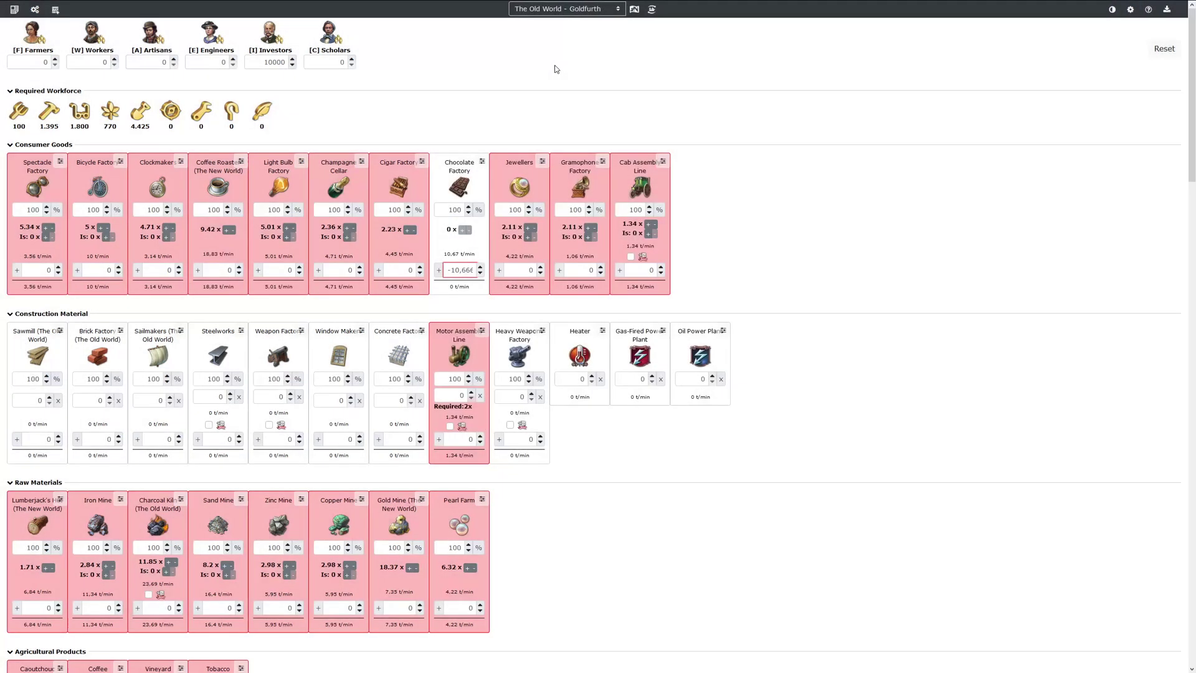
On the Colony, set Coffee Roaster productivity to 200% and add a 23.99 t/min coffee route to Crown Falls
left_click(543, 9)
key("Escape")
key("Down")
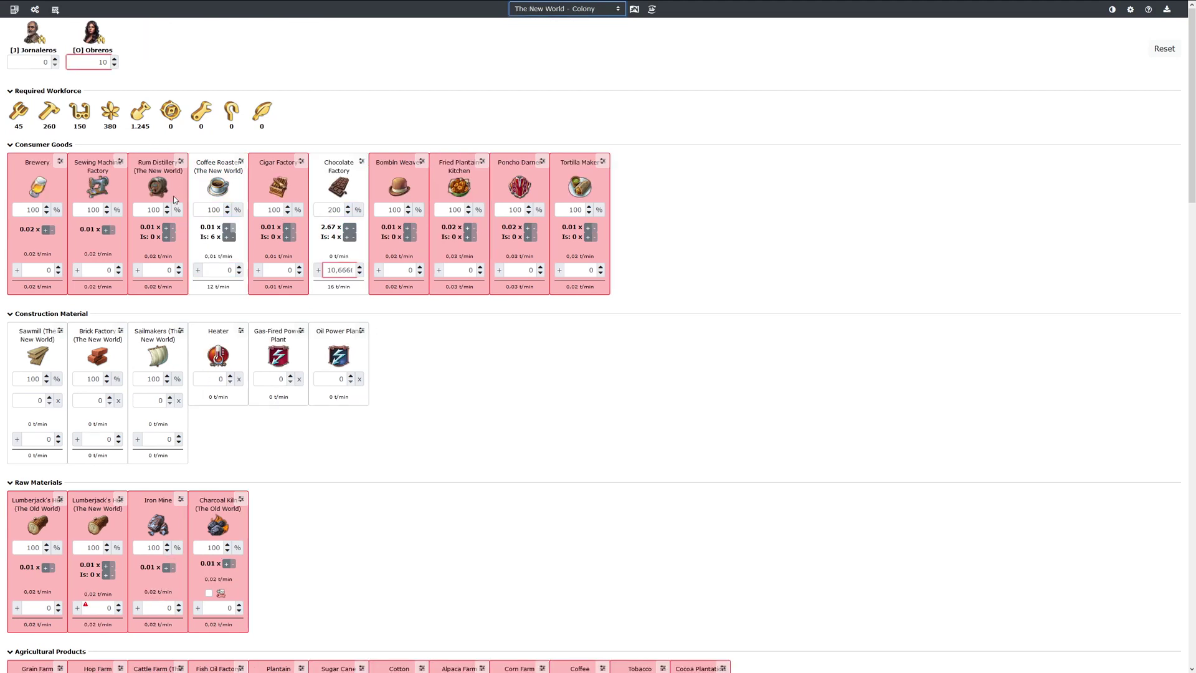
left_click(210, 210)
type("2")
left_click(488, 334)
left_click(241, 162)
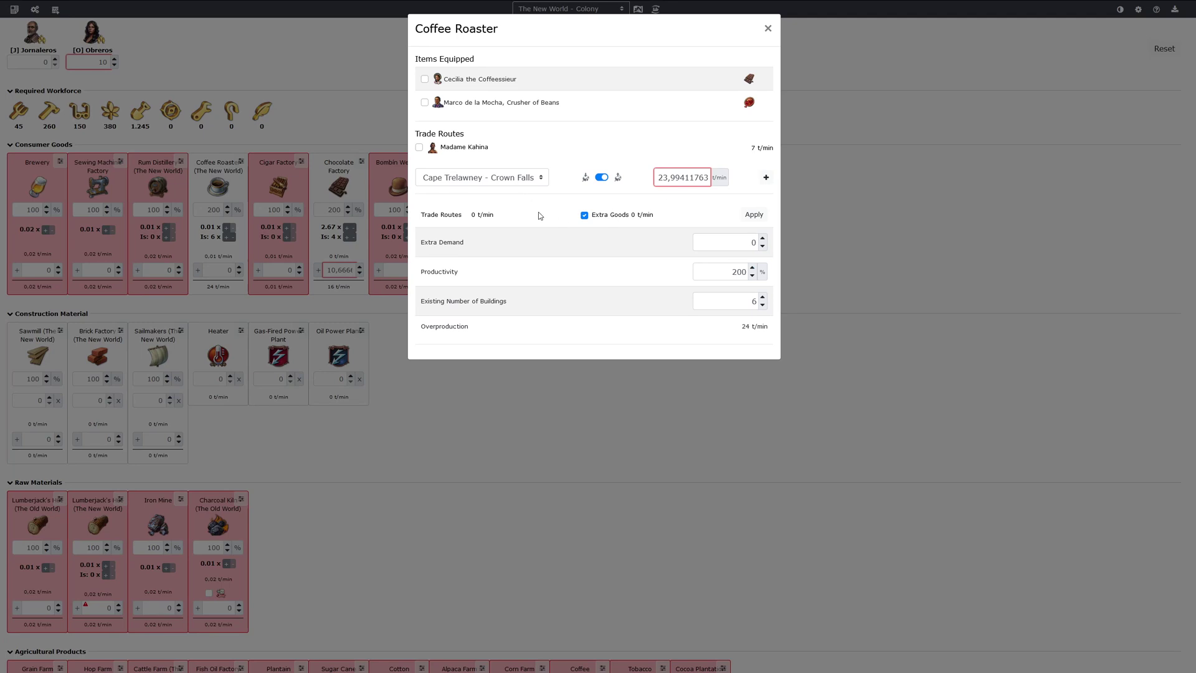
left_click(766, 177)
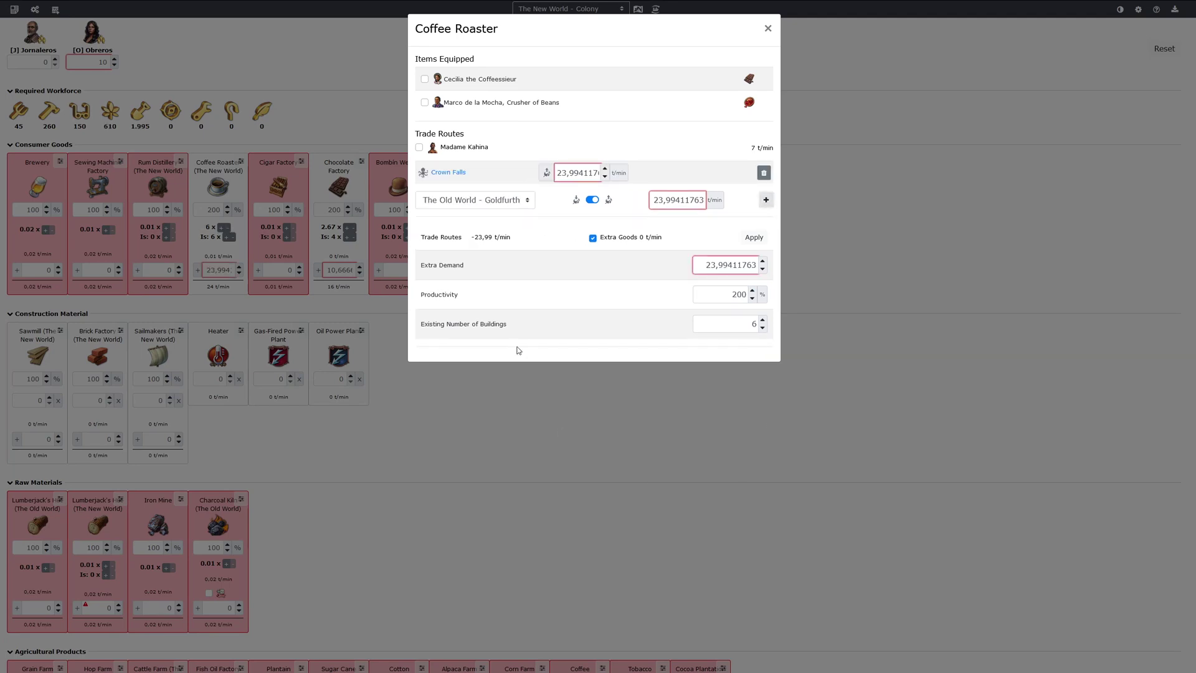
Set Crown Falls' Investors to 140000 and apply the Colony coffee route's updated 263.53 t/min
left_click(448, 172)
left_click(279, 62)
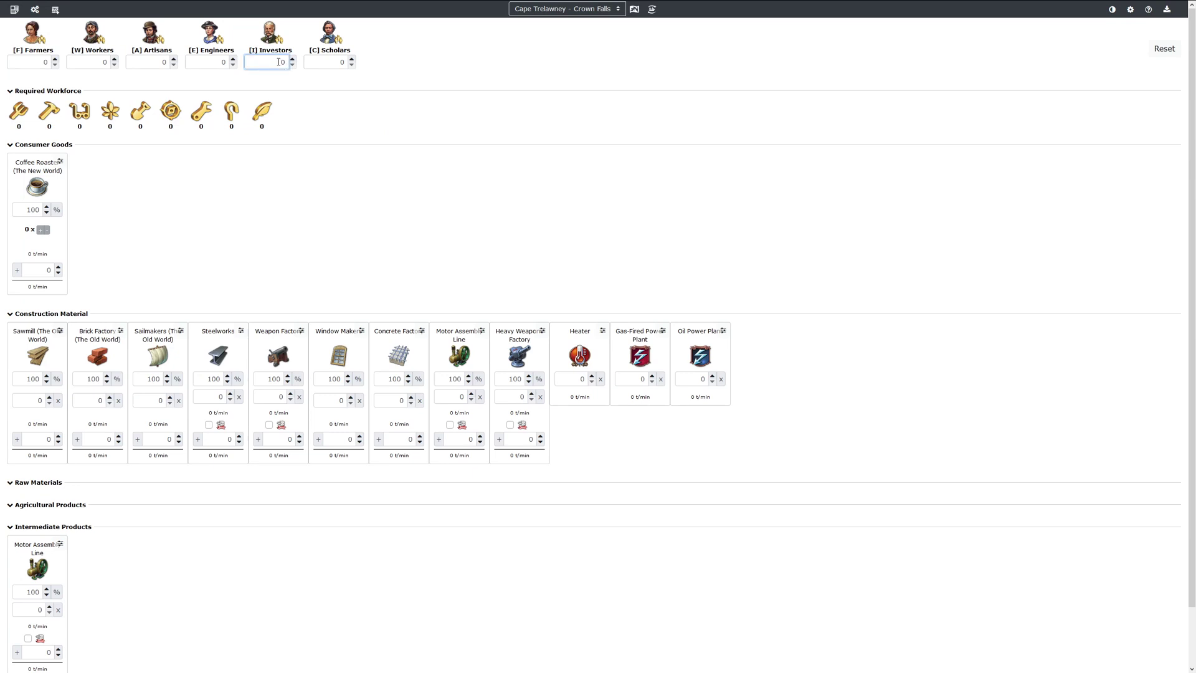
type("1000")
left_click(387, 230)
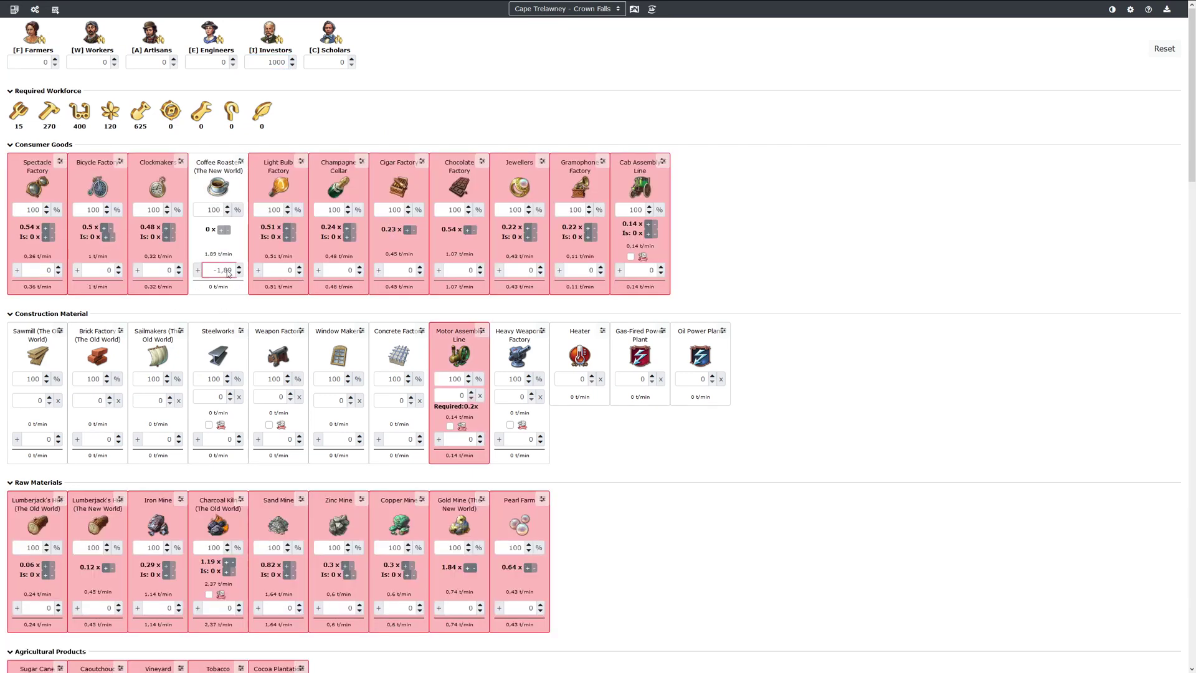
double_click(276, 62)
type("1400")
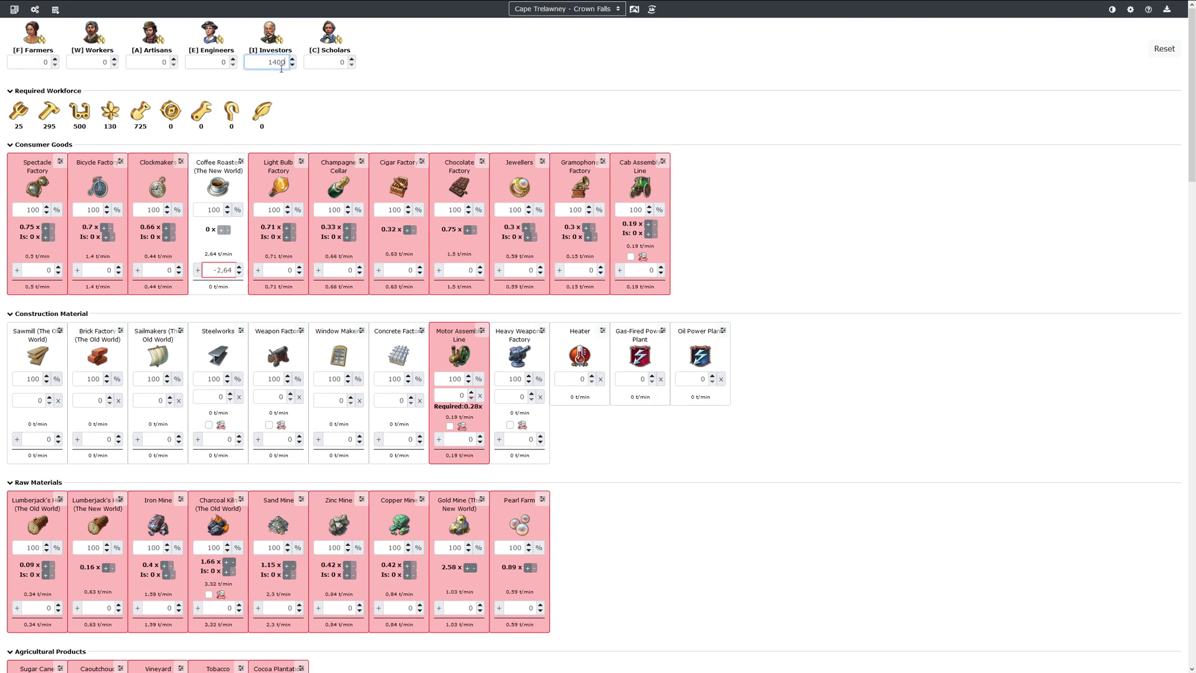
type("00")
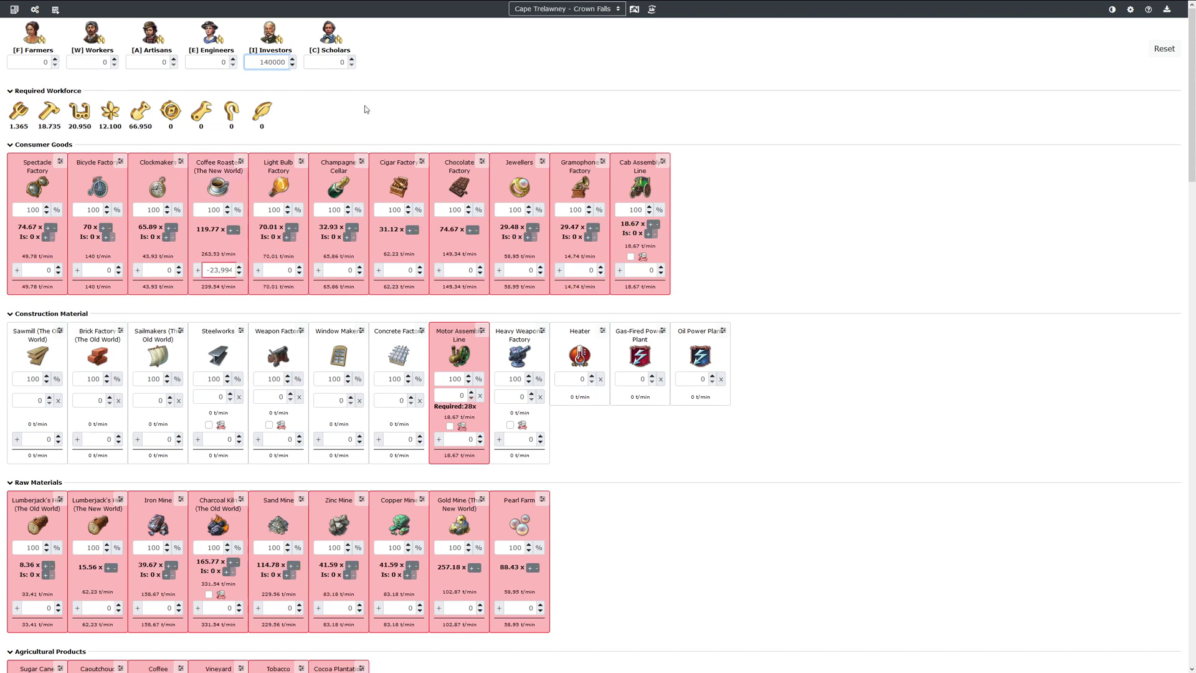
left_click(366, 109)
left_click(241, 161)
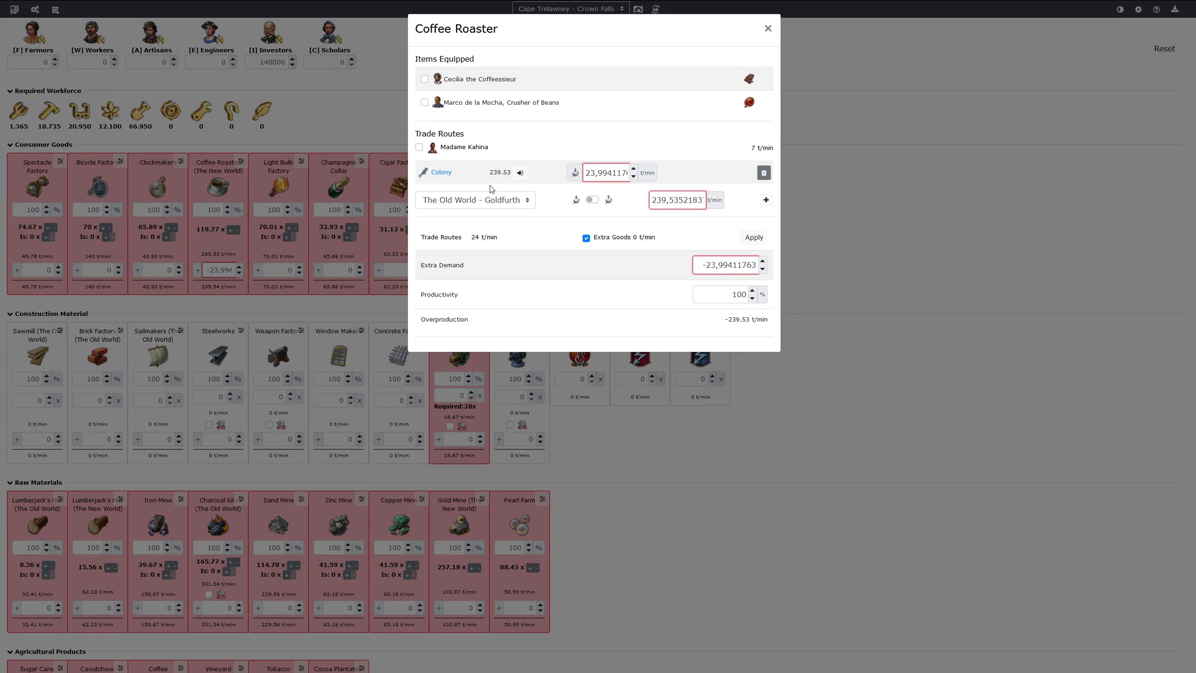
left_click(520, 173)
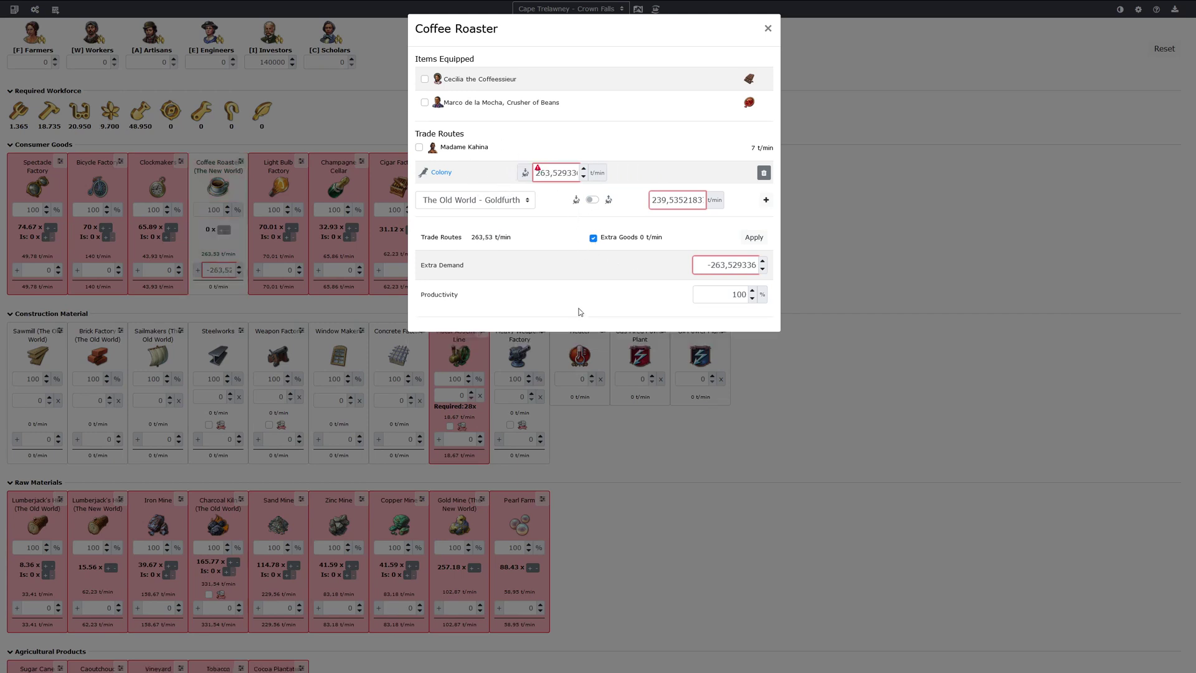